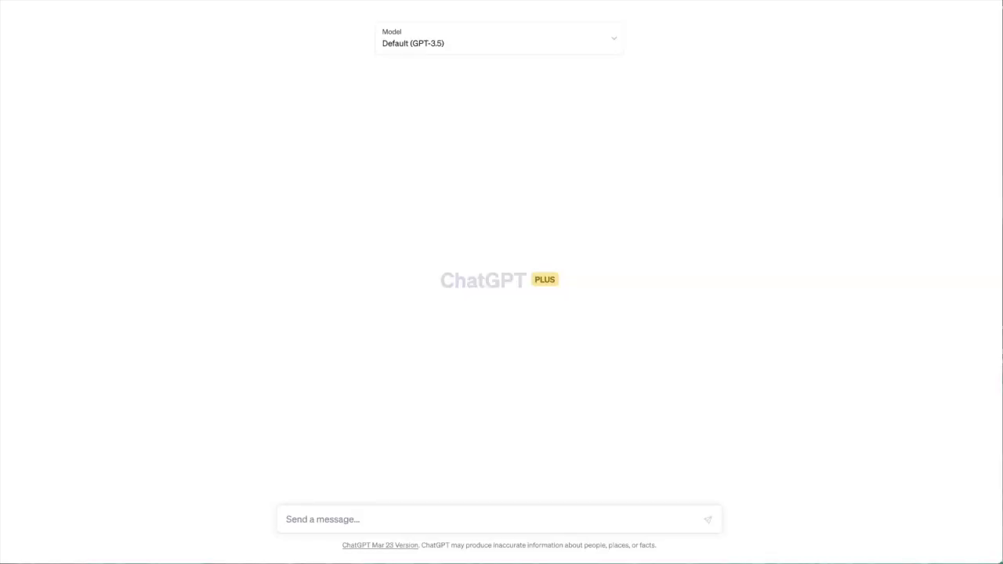
Select GPT-4 from the model list for the new ChatGPT chat.
left_click(543, 39)
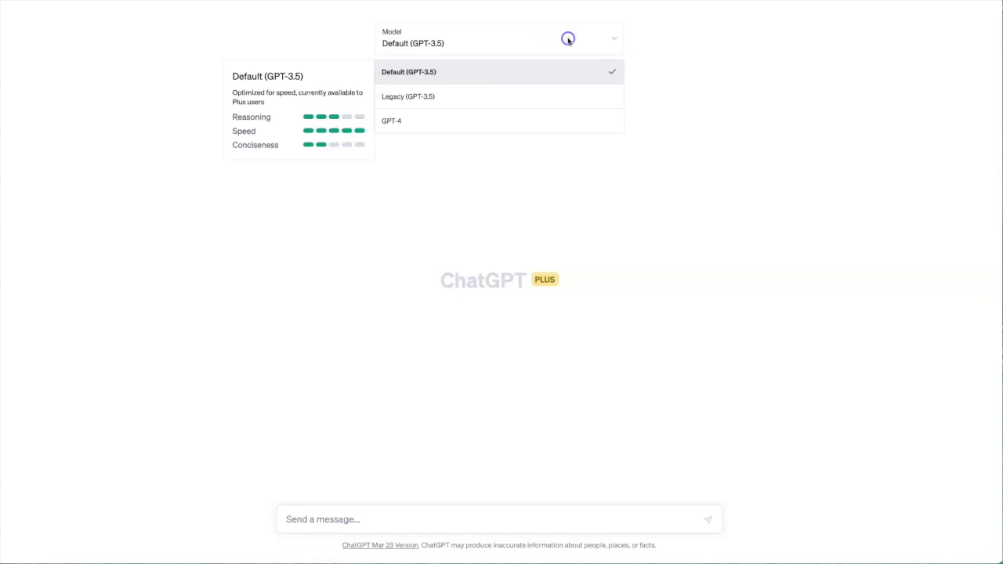
left_click(447, 123)
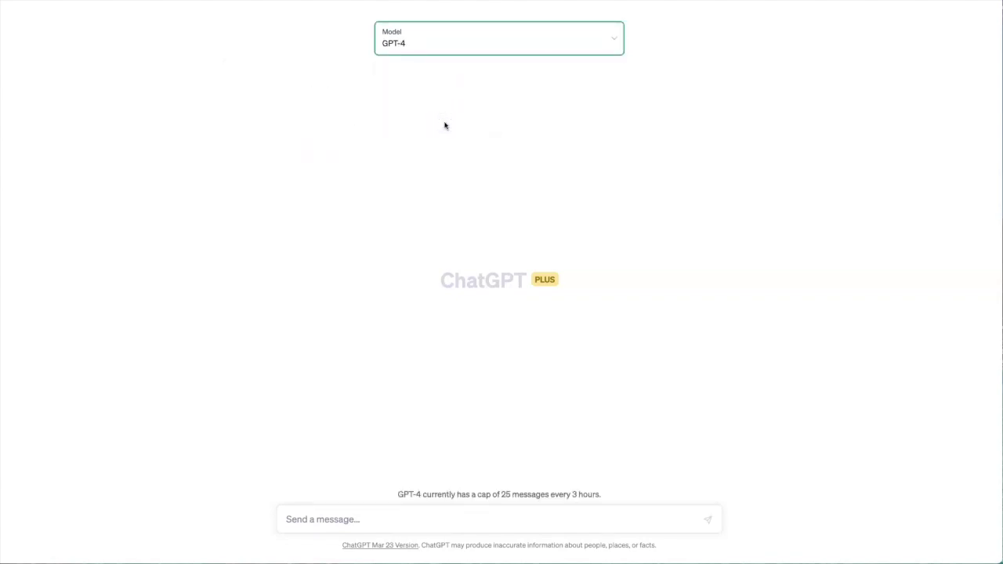
left_click(441, 118)
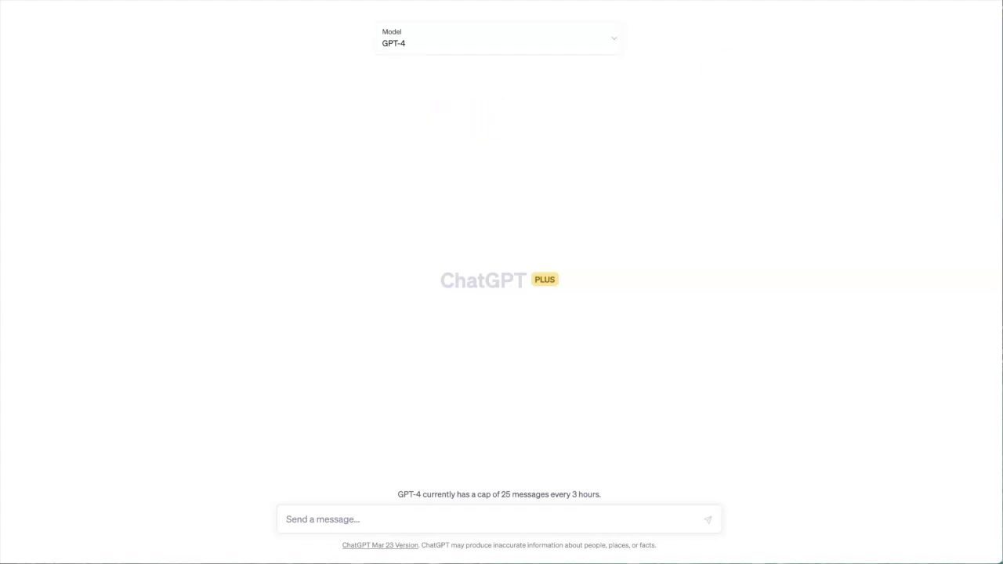
Send the prompt 'Give me a list of popular themes for adults crossword puzzle books.'.
left_click(387, 518)
type("Give me a list of popular themes for [age group] crossword puzzle books.")
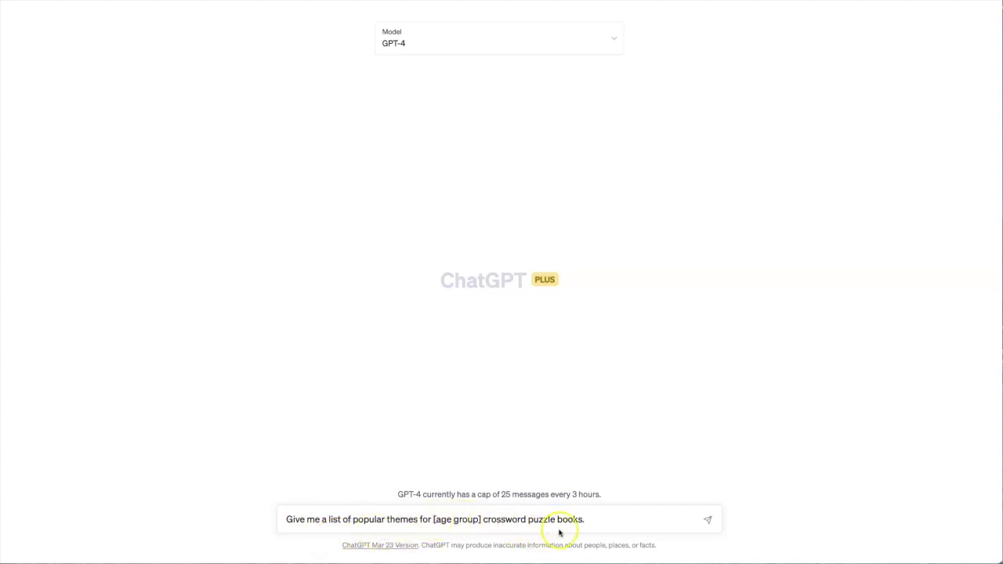
left_click_drag(432, 519, 480, 519)
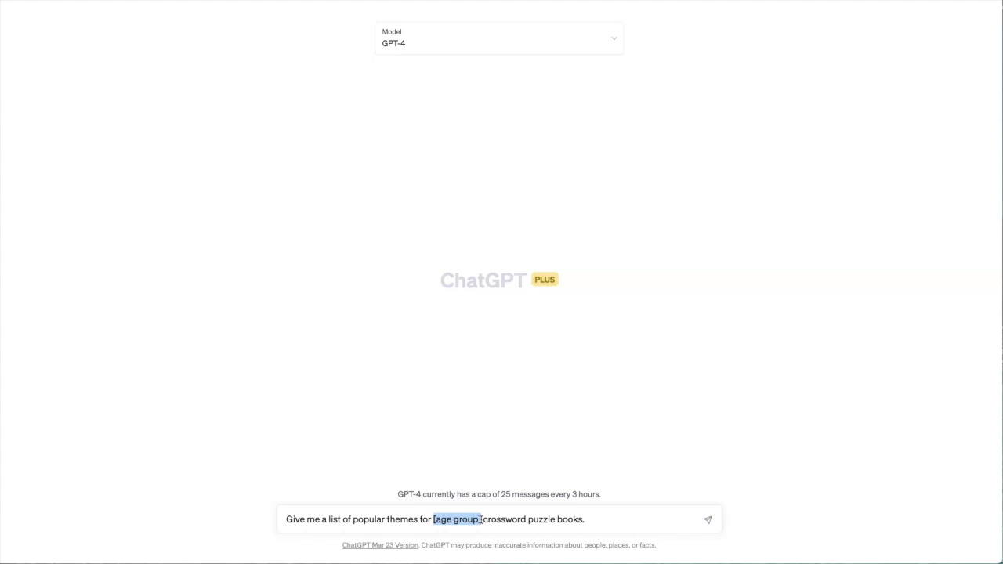
type("adults")
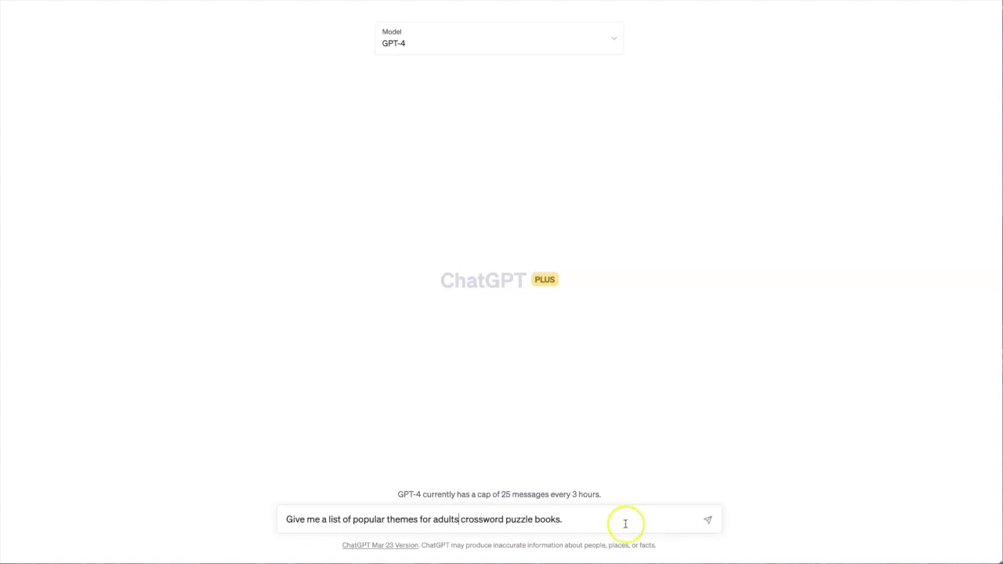
left_click(584, 521)
key("Return")
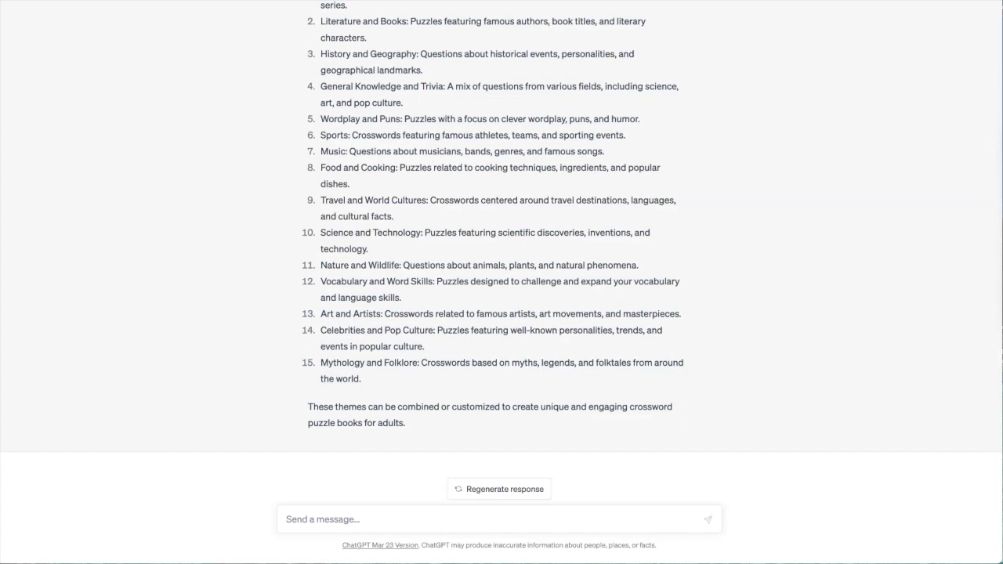
Scroll the 15-theme answer and highlight 'Food and Cooking' from item 8.
scroll(643, 159, "up", 3)
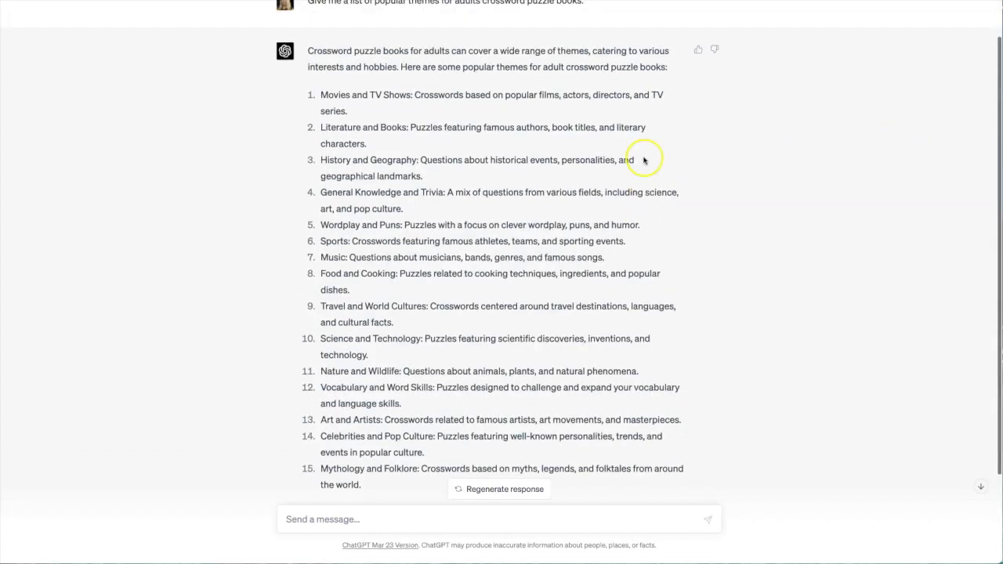
scroll(736, 221, "down", 2)
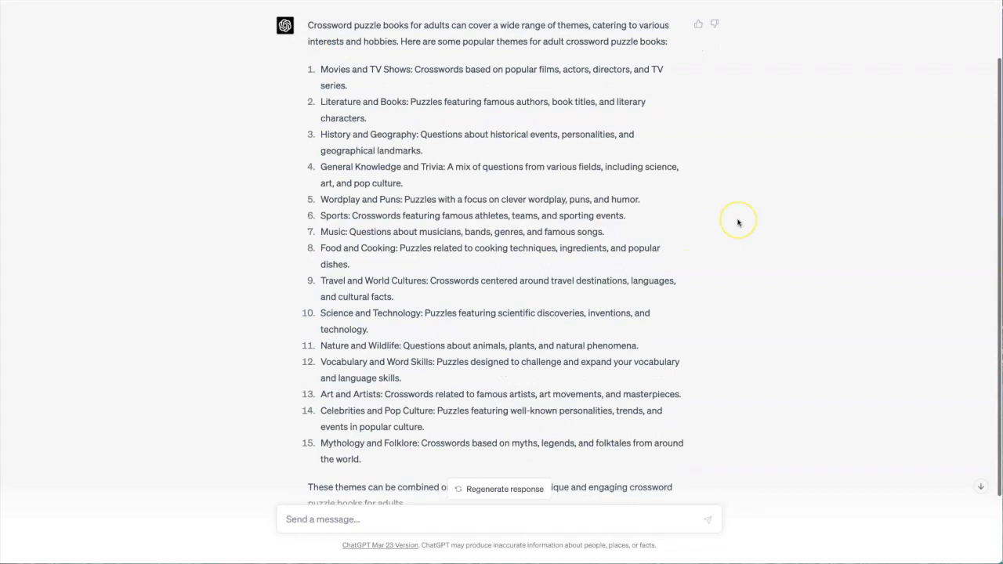
scroll(736, 222, "down", 1)
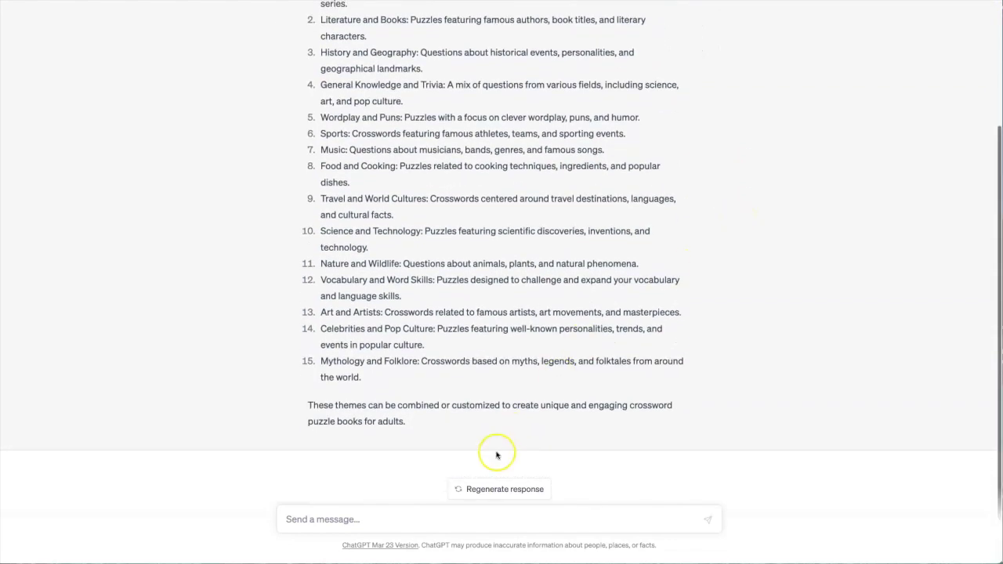
left_click(380, 515)
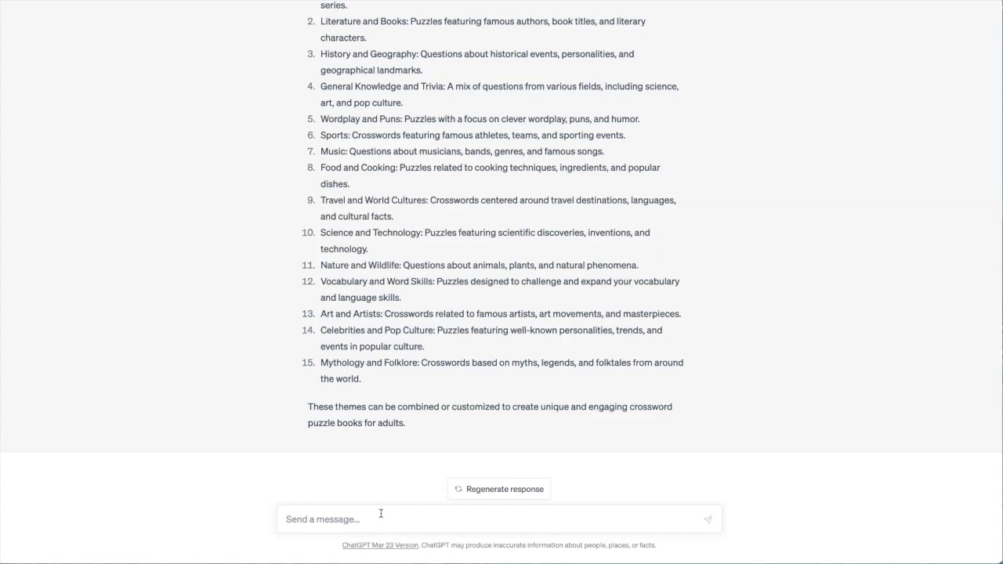
scroll(677, 342, "up", 2)
left_click(322, 232)
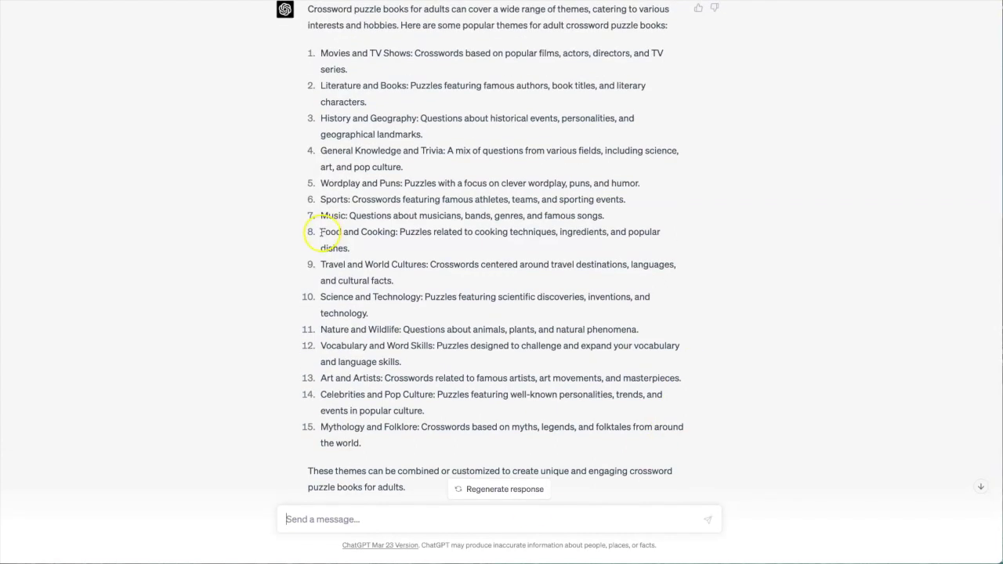
left_click_drag(321, 232, 395, 233)
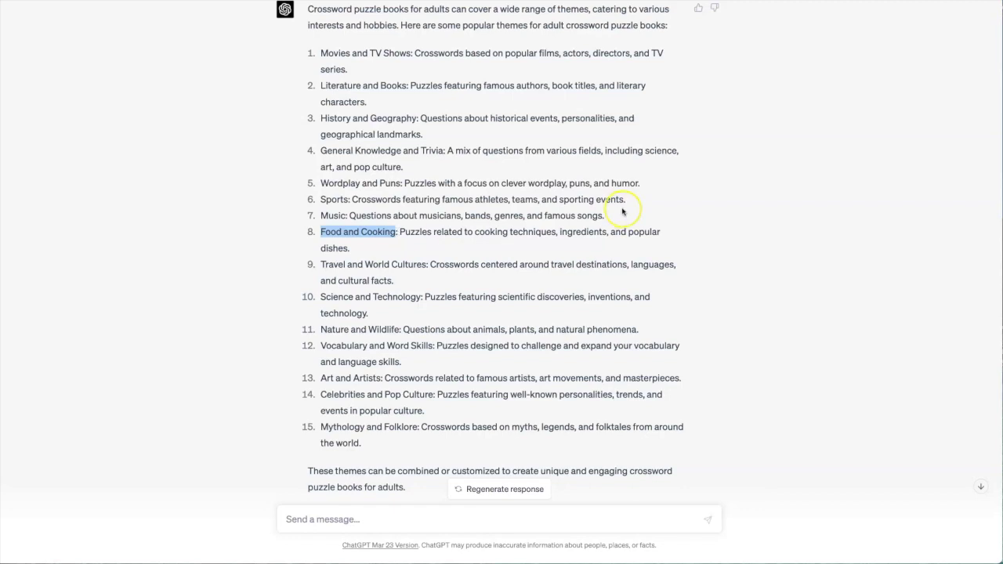
scroll(623, 210, "down", 2)
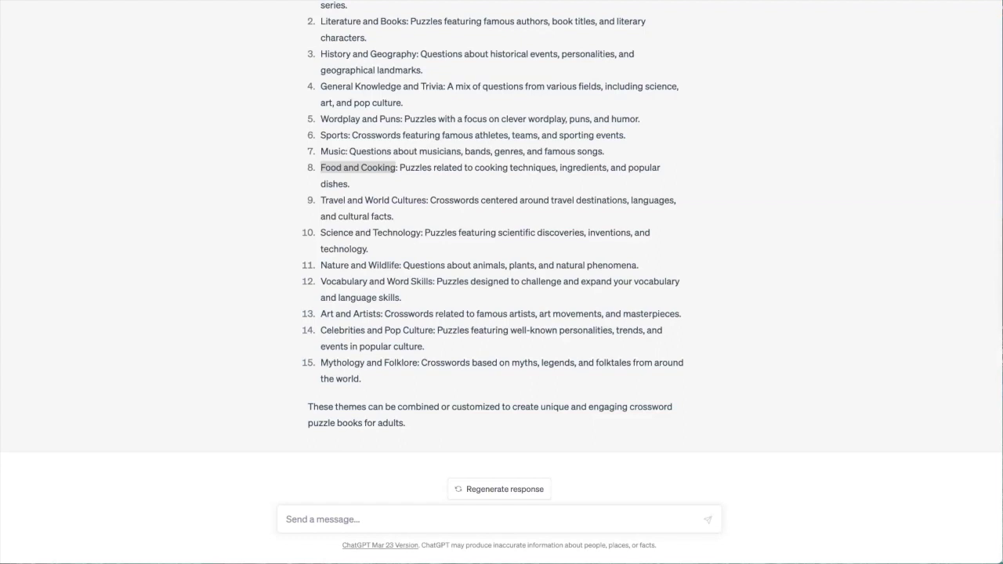
Send 'Give me a list of 4 crossword puzzle categories for the Food and Cooking for adults niche'.
type("Give me a list of ## crossword puzzle categories for the [theme for age] niche")
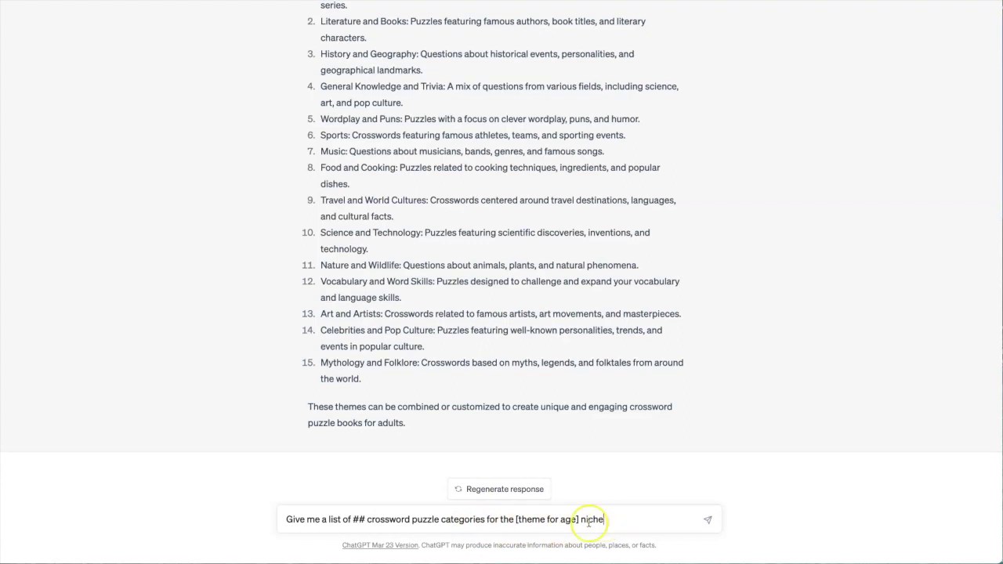
double_click(357, 520)
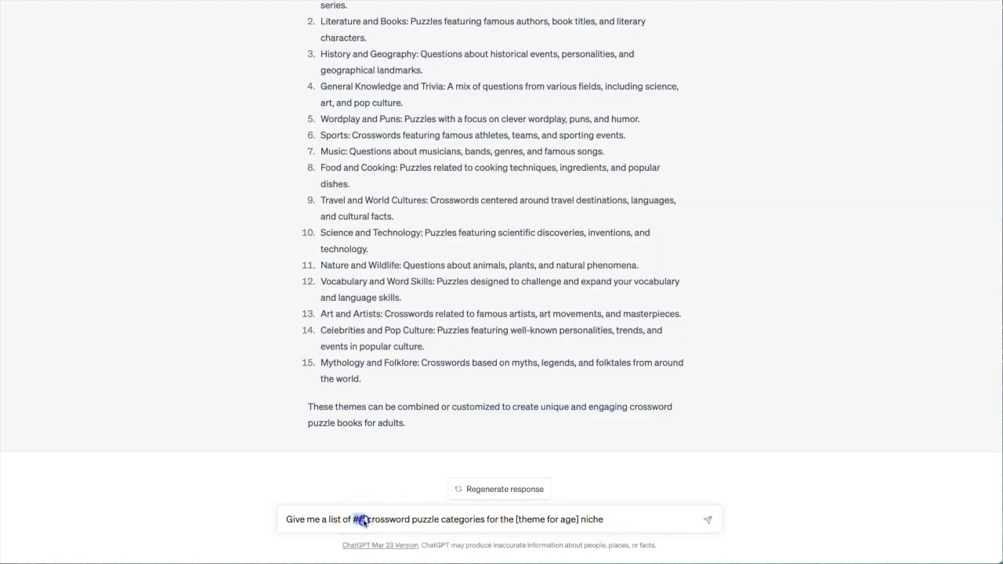
type("4")
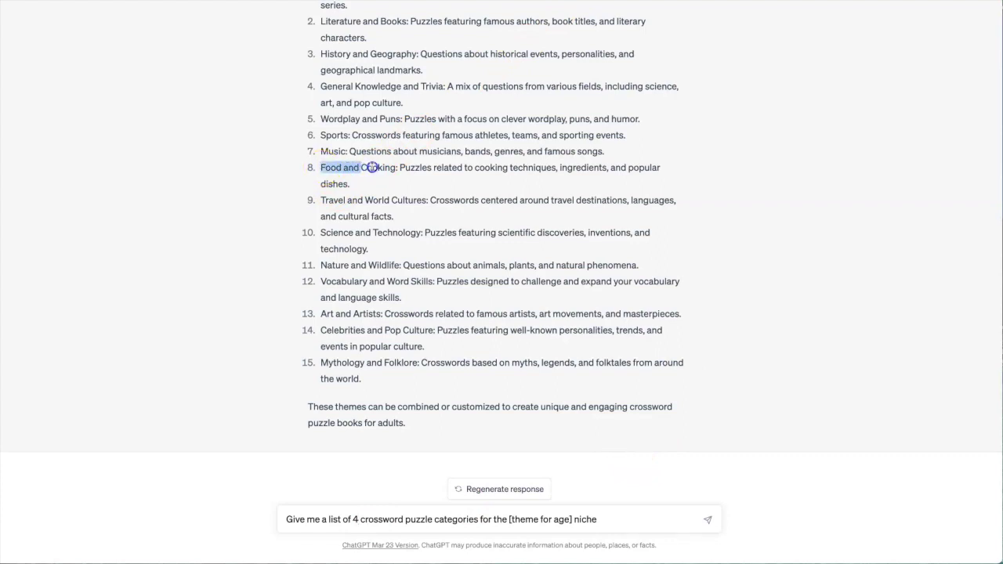
left_click_drag(321, 166, 397, 168)
key("ctrl+c")
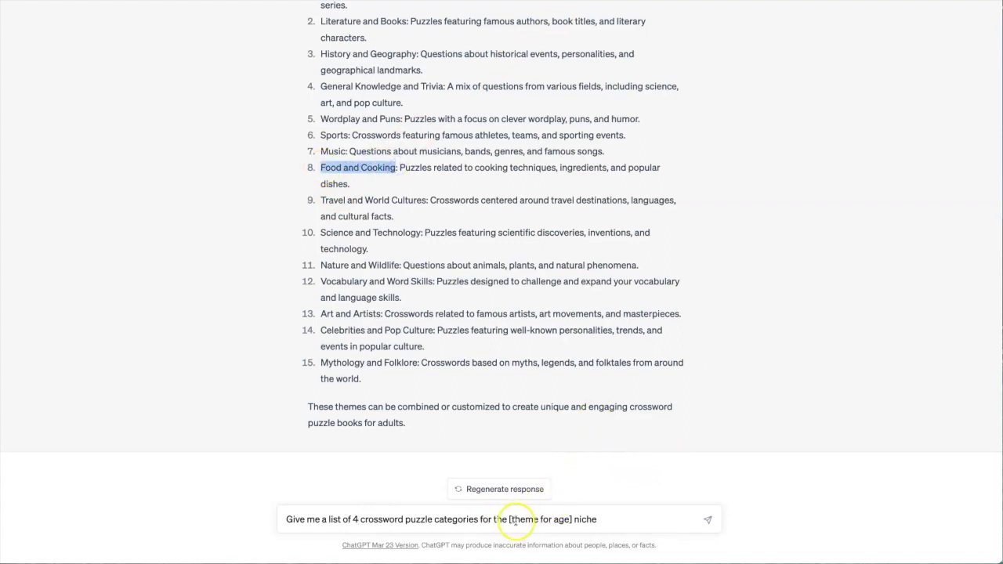
double_click(523, 519)
key("ctrl+v")
double_click(611, 519)
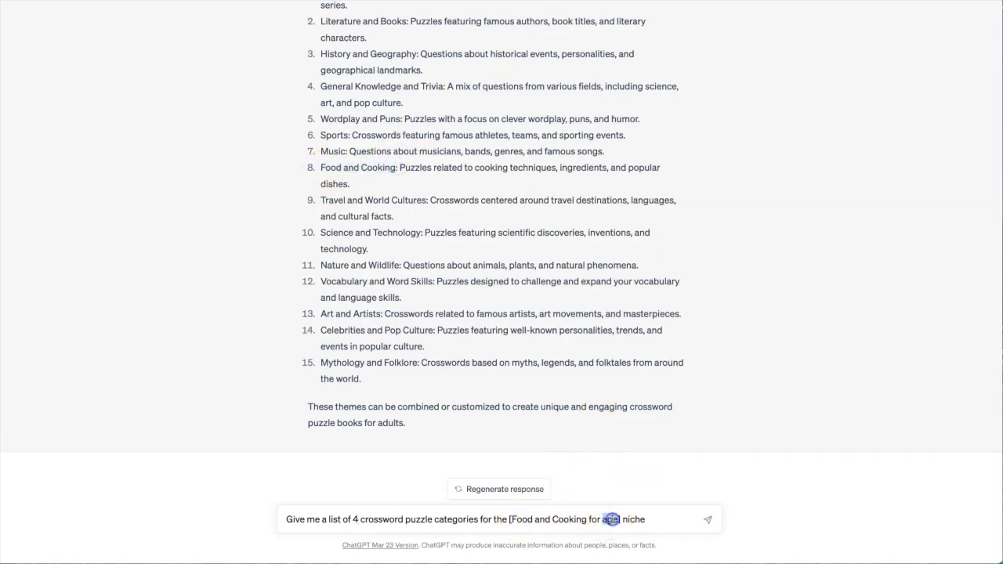
type("adults")
left_click(672, 516)
key("Return")
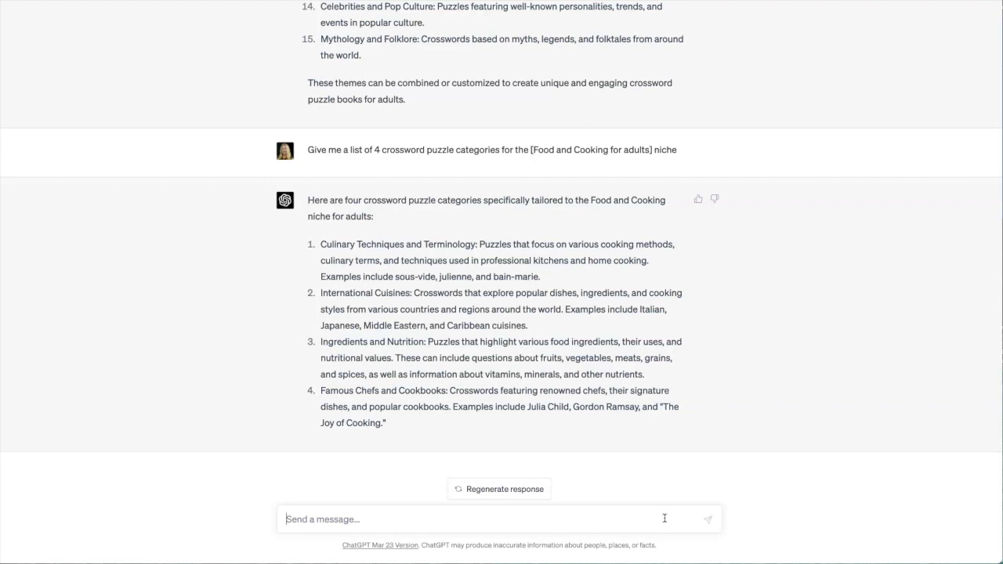
Paste the clue-generation prompt and set both the clue count and answer-length placeholders to 12.
left_click(932, 386)
left_click(361, 517)
type("Generate crossword puzzle clues and answers for the theme of [category] for [age group]. Give me a set of ## clues/answers. Put the clues first. Then put a blank line. Then put the answers. Do not use an answer more than one time. Only include answers that are less than ## characters long.")
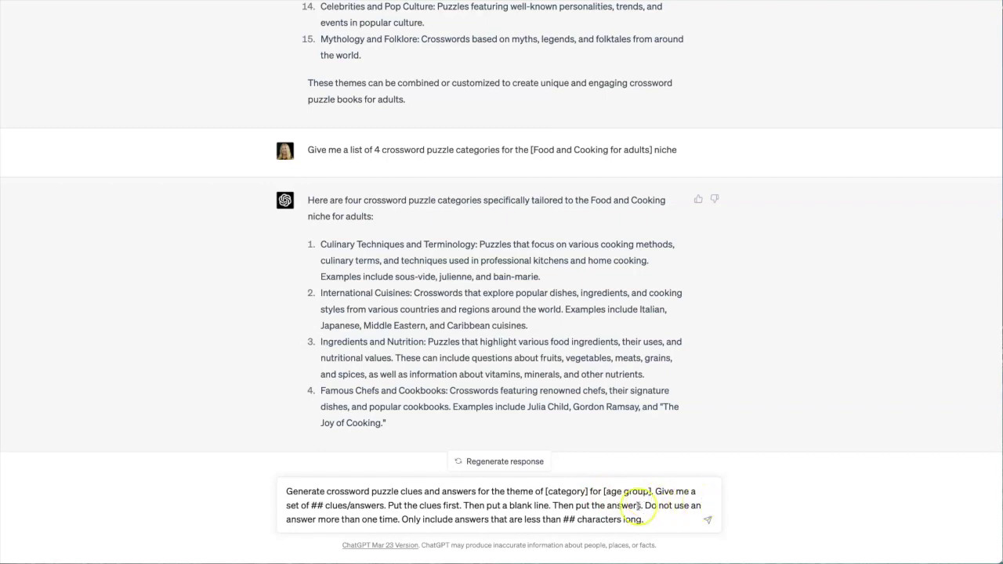
left_click_drag(311, 505, 324, 506)
left_click(320, 506)
double_click(318, 505)
type("12")
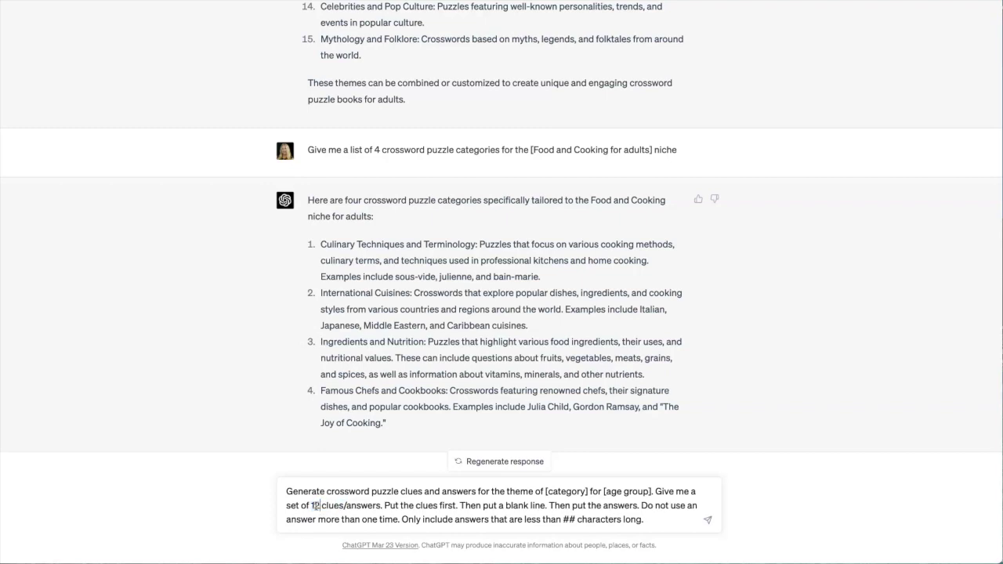
left_click(317, 506)
left_click(388, 516)
left_click(565, 521)
type("12")
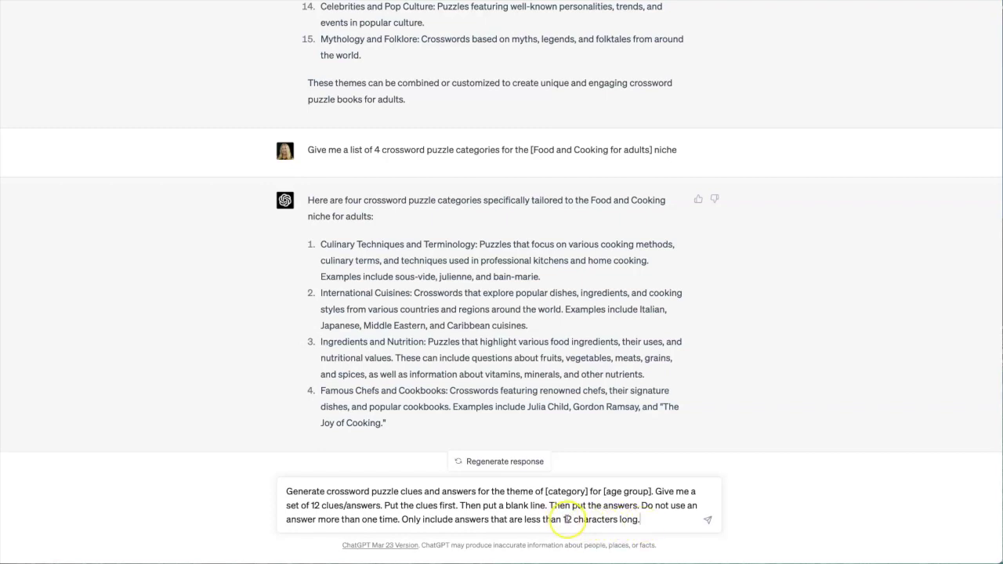
Fill in 'Culinary Techniques and Terminology' as category and 'adults' as age group, then send.
left_click(321, 245)
left_click_drag(321, 244, 474, 245)
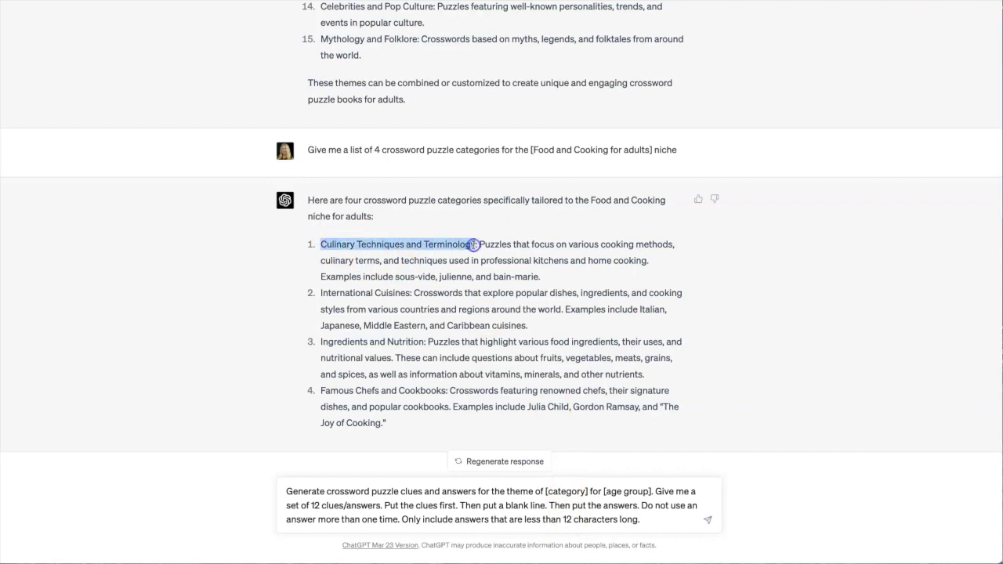
key("ctrl+c")
double_click(567, 491)
key("ctrl+v")
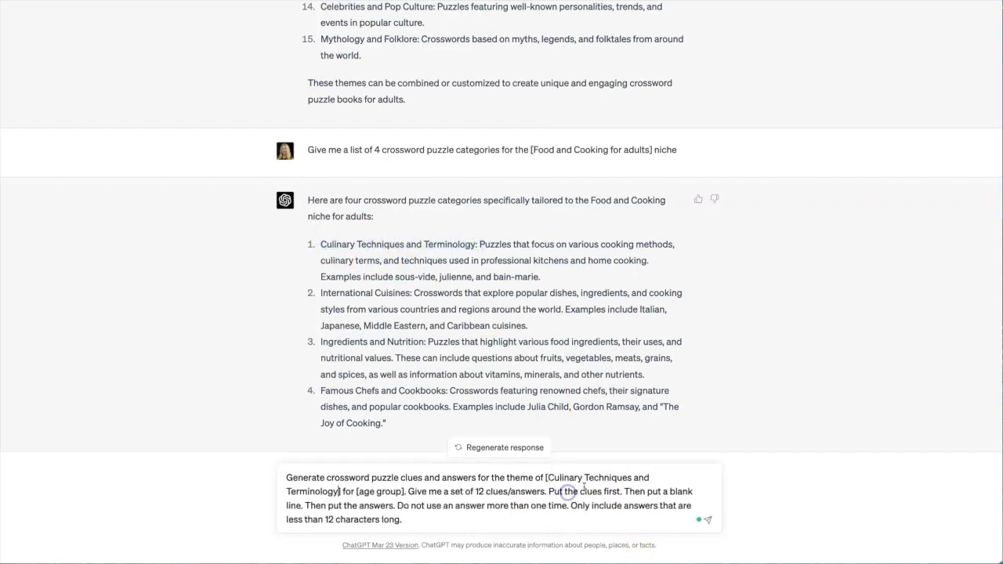
left_click_drag(358, 491, 404, 492)
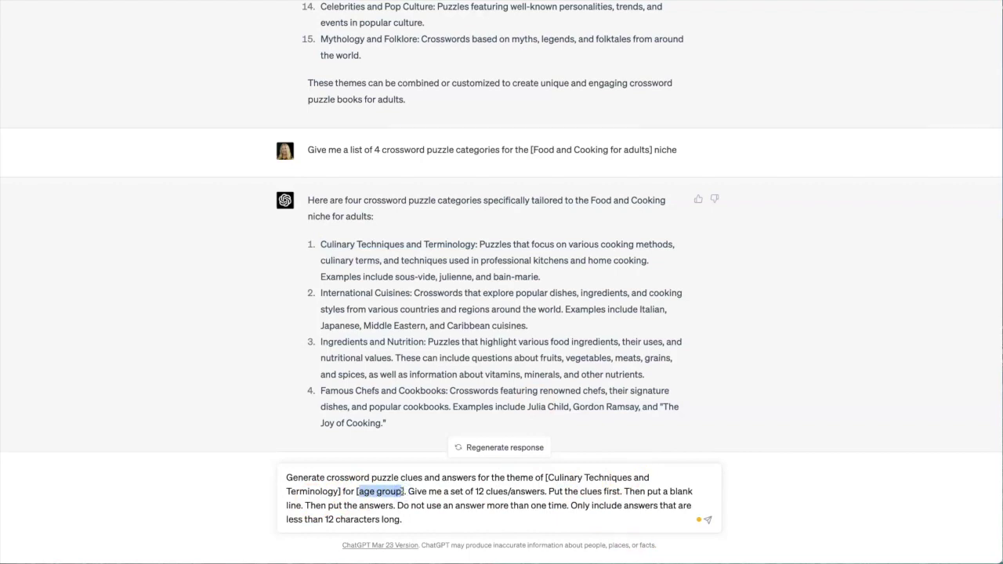
type("adults")
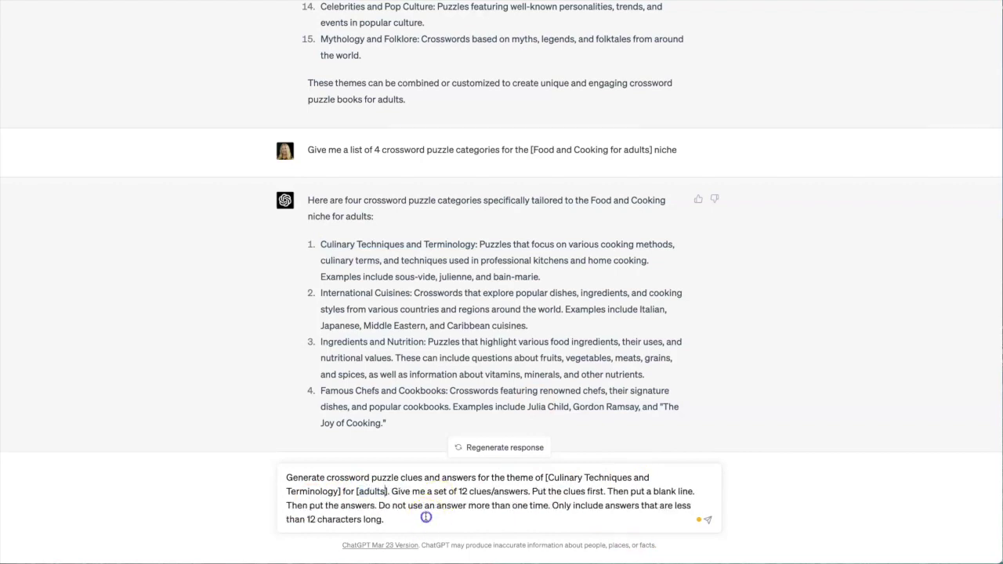
key("Return")
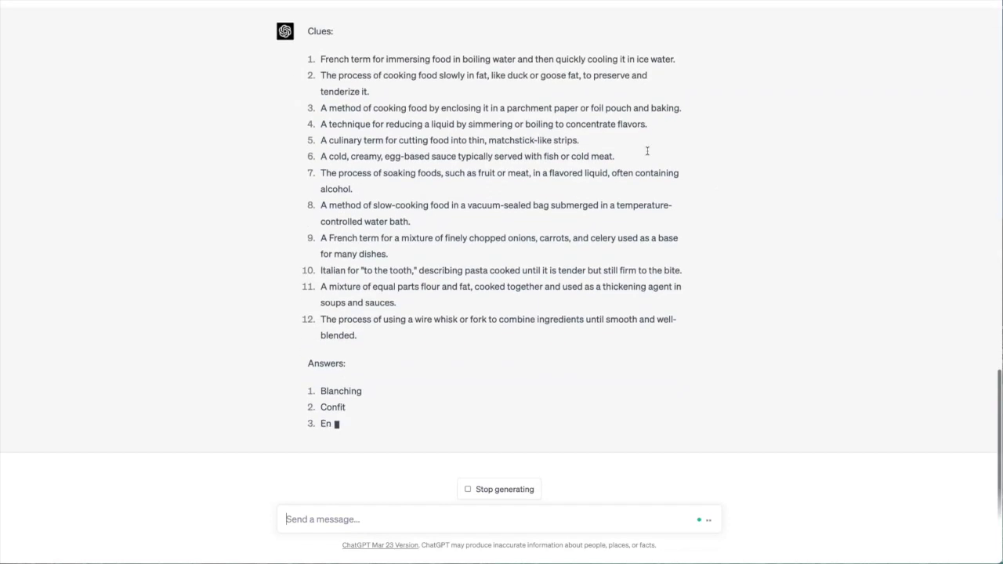
scroll(595, 264, "up", 2)
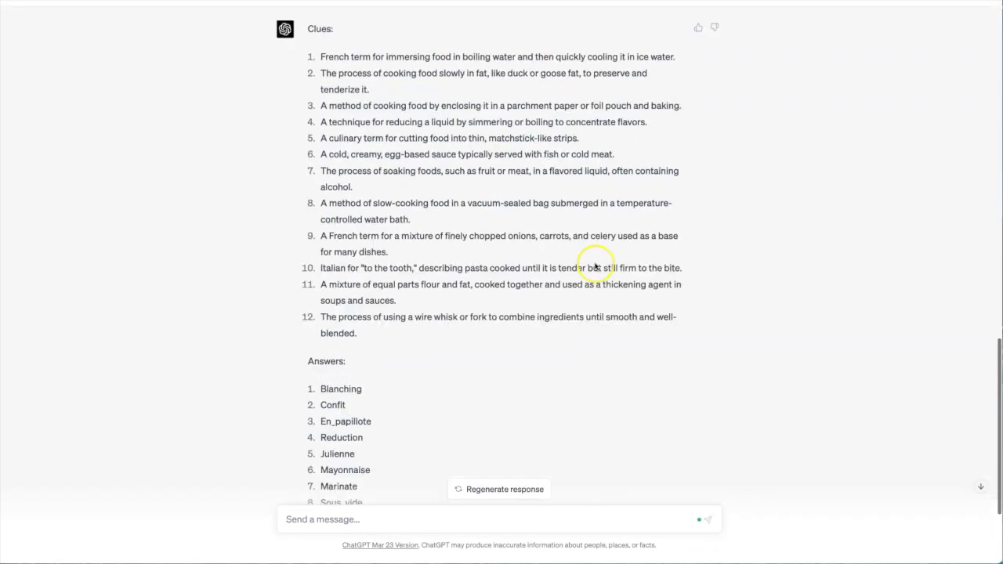
scroll(596, 264, "up", 3)
scroll(363, 171, "down", 1)
left_click_drag(321, 178, 441, 441)
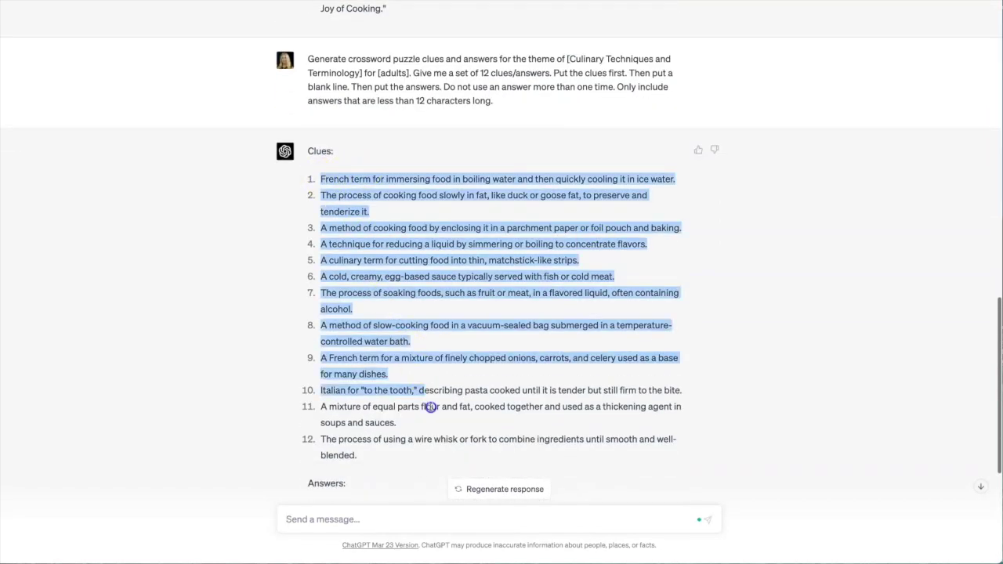
scroll(515, 321, "down", 1)
scroll(515, 322, "down", 1)
left_click(456, 333)
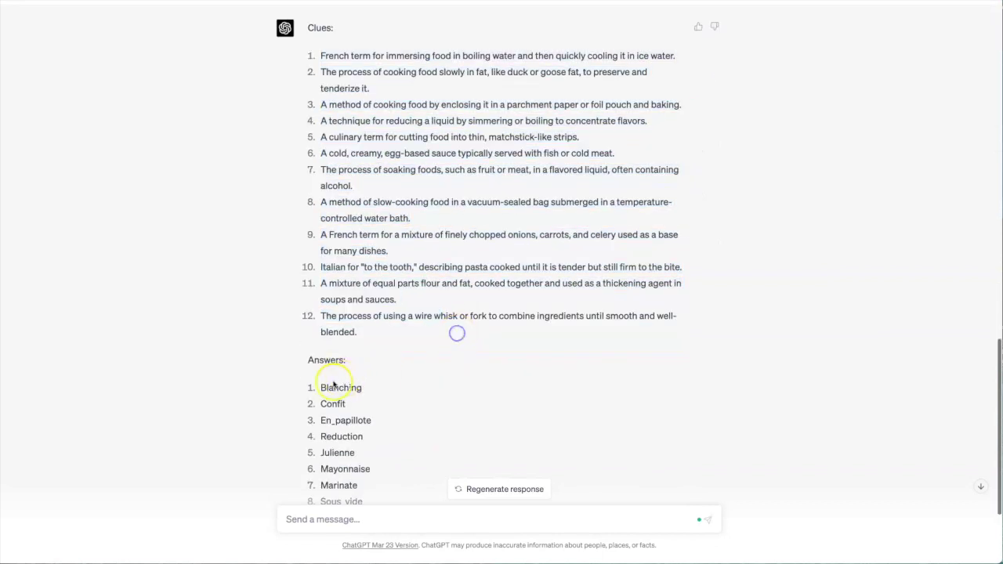
mouse_move(316, 384)
left_mouse_down()
mouse_move(351, 421)
mouse_move(381, 480)
left_mouse_up()
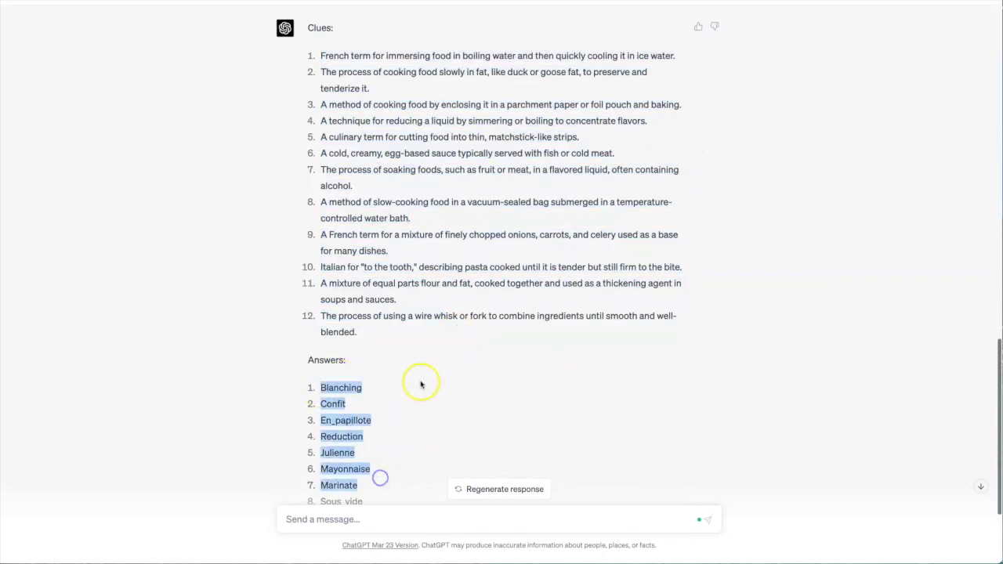
scroll(416, 385, "down", 1)
left_click(420, 381)
scroll(421, 381, "up", 1)
scroll(421, 381, "up", 2)
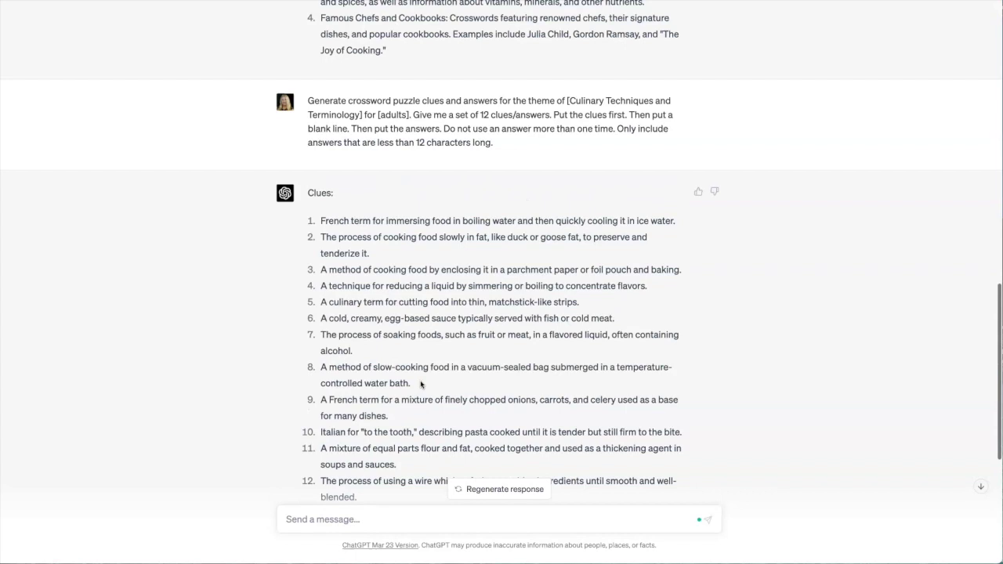
scroll(420, 384, "down", 1)
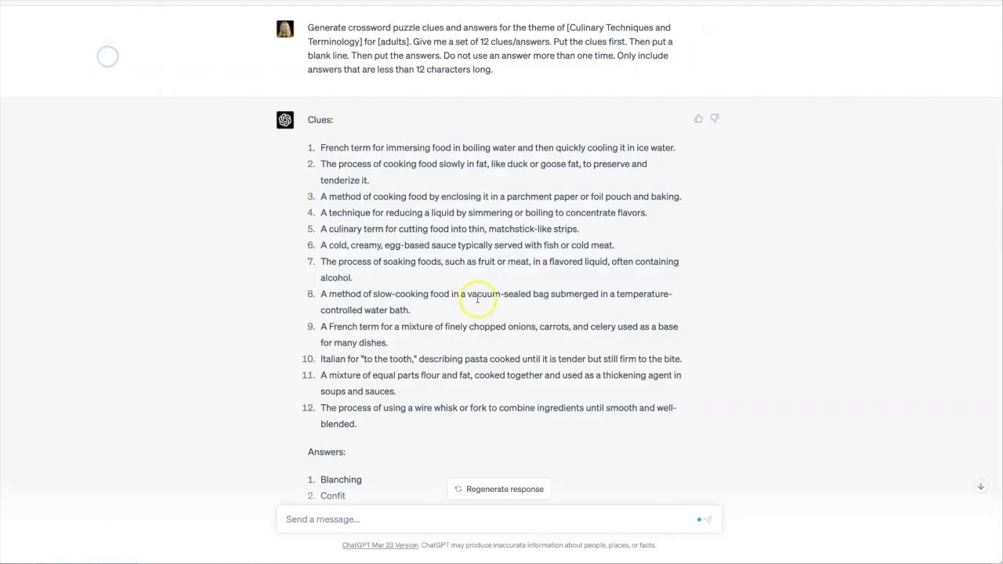
Title the spreadsheet 'Food and Cooking for adults crossword puzzle' from the niche name copied in ChatGPT.
scroll(476, 298, "up", 2)
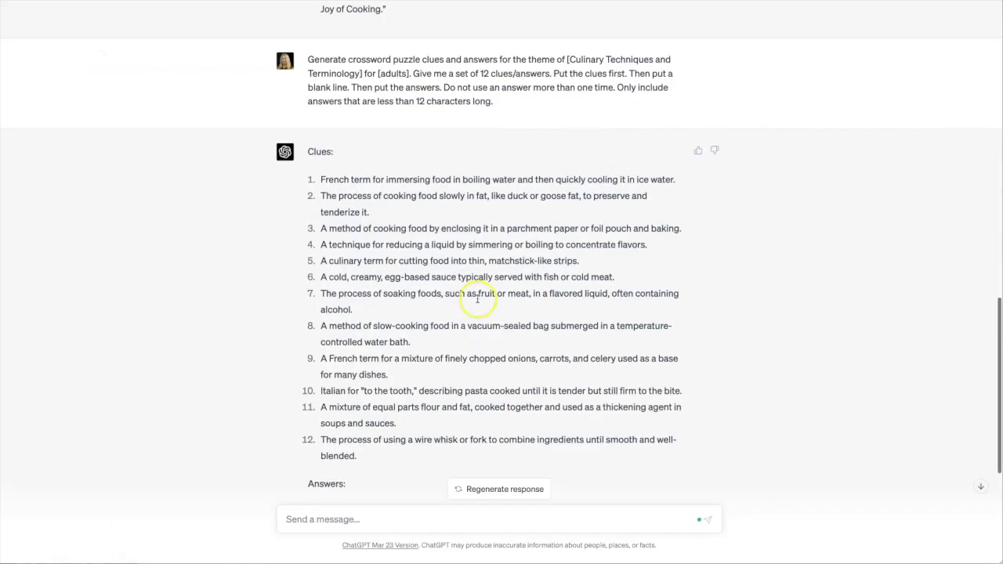
scroll(478, 302, "up", 2)
scroll(478, 302, "up", 1)
scroll(477, 302, "up", 1)
scroll(478, 301, "up", 2)
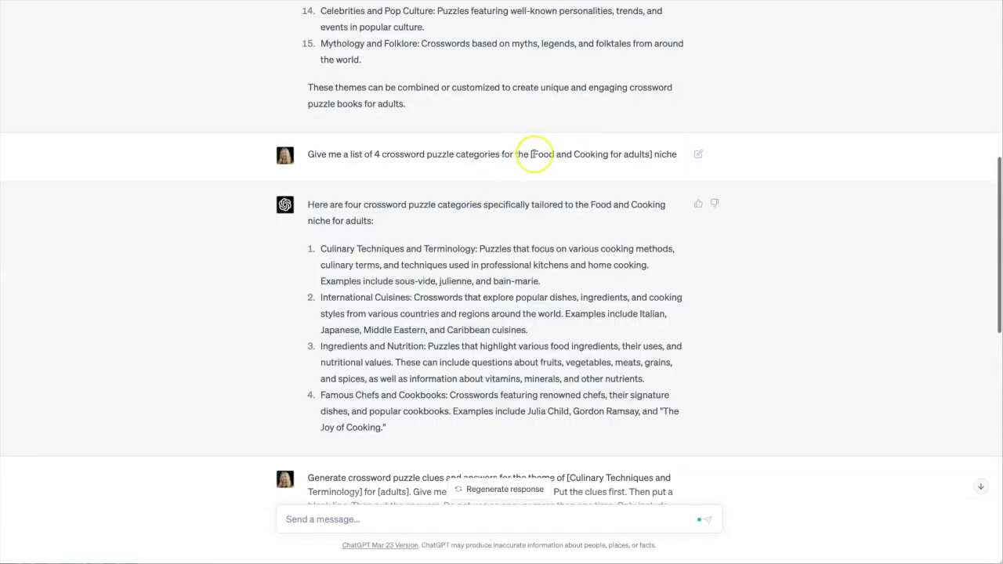
left_click_drag(532, 154, 650, 155)
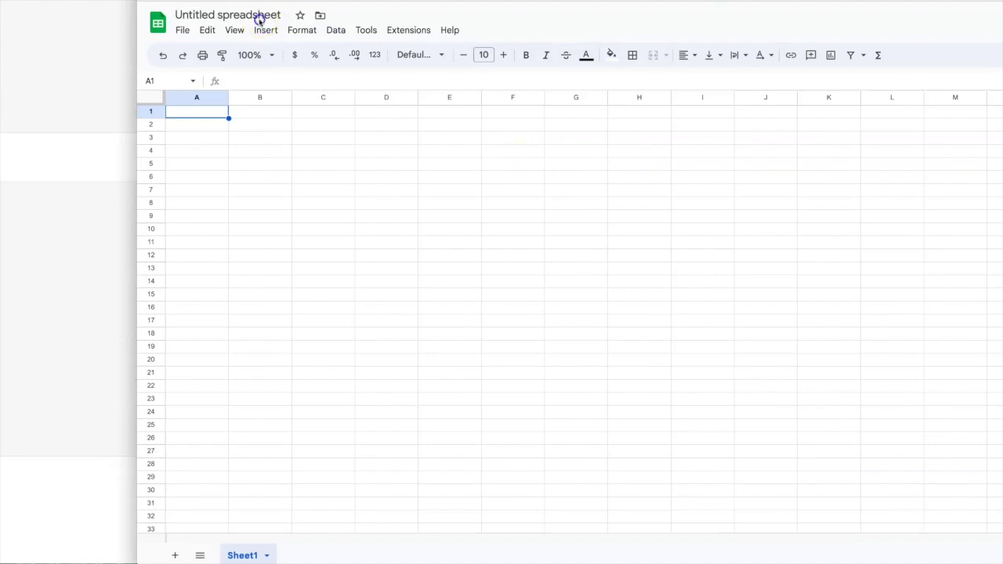
left_click(258, 14)
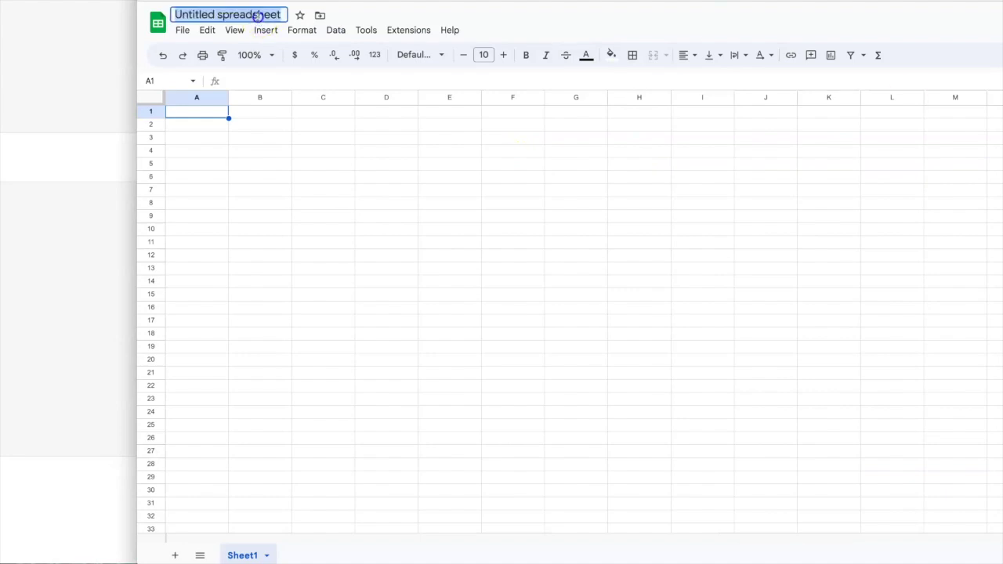
key("ctrl+v")
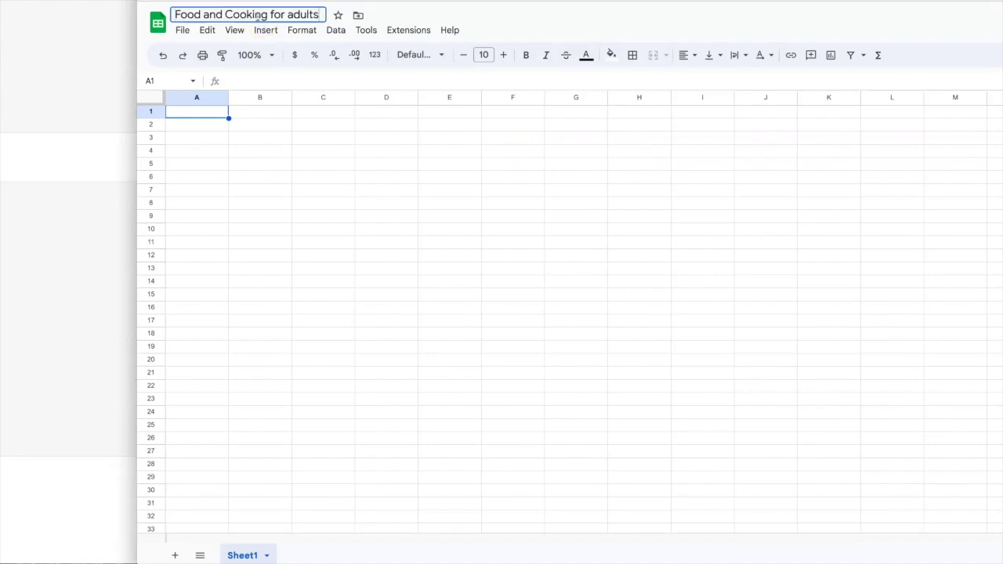
type(" crossword puzzlew")
key("Return")
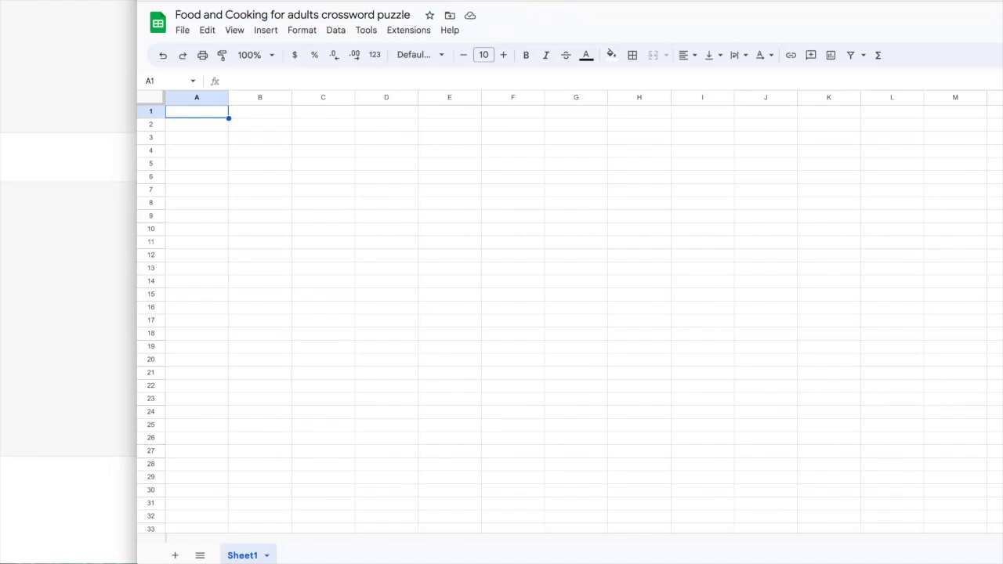
Put 'Culinary Techniques and Terminology' in cell A1 and widen column A to fit it.
key("alt+Tab")
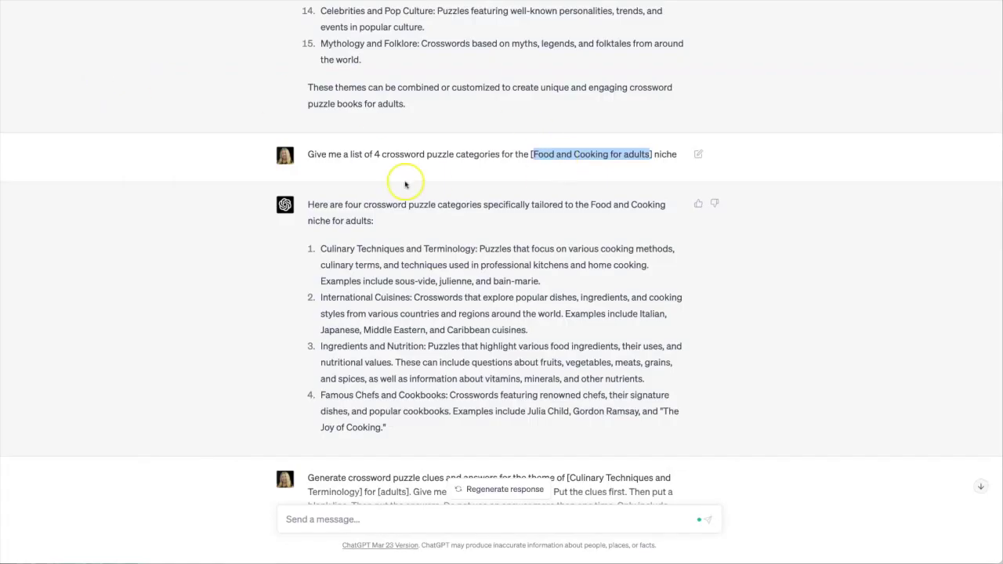
left_click(405, 188)
scroll(405, 188, "down", 2)
scroll(418, 192, "down", 4)
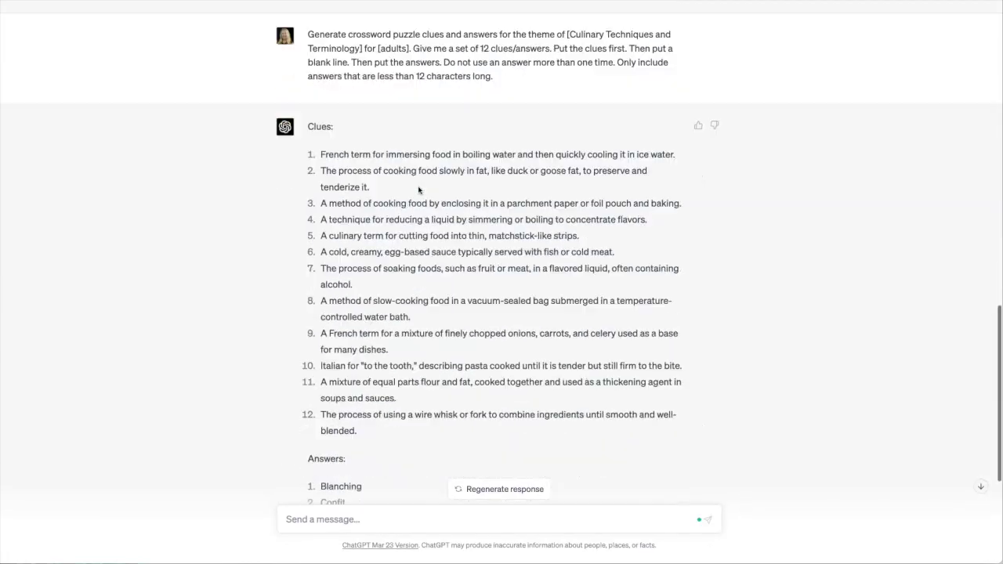
scroll(392, 138, "up", 1)
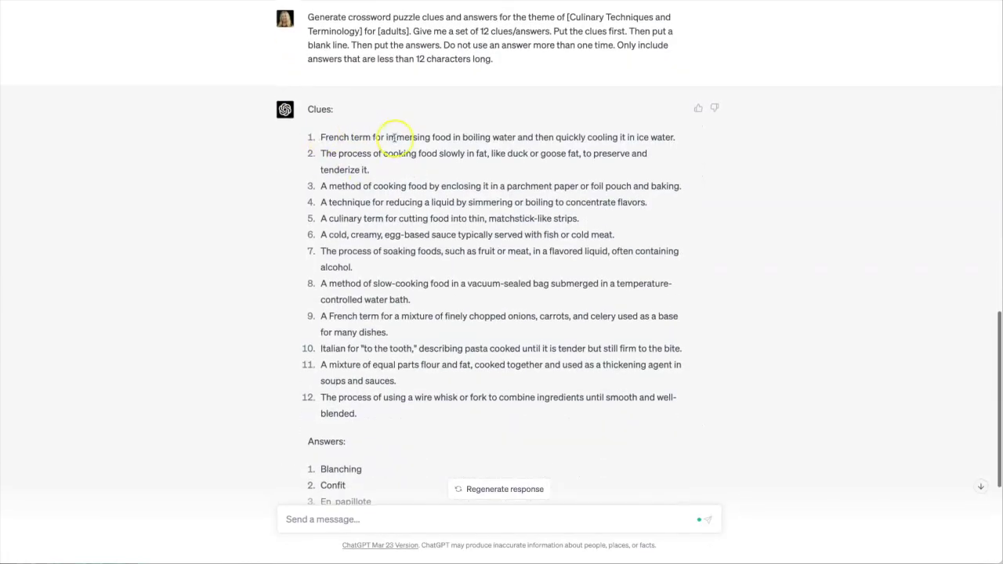
left_click_drag(567, 20, 362, 35)
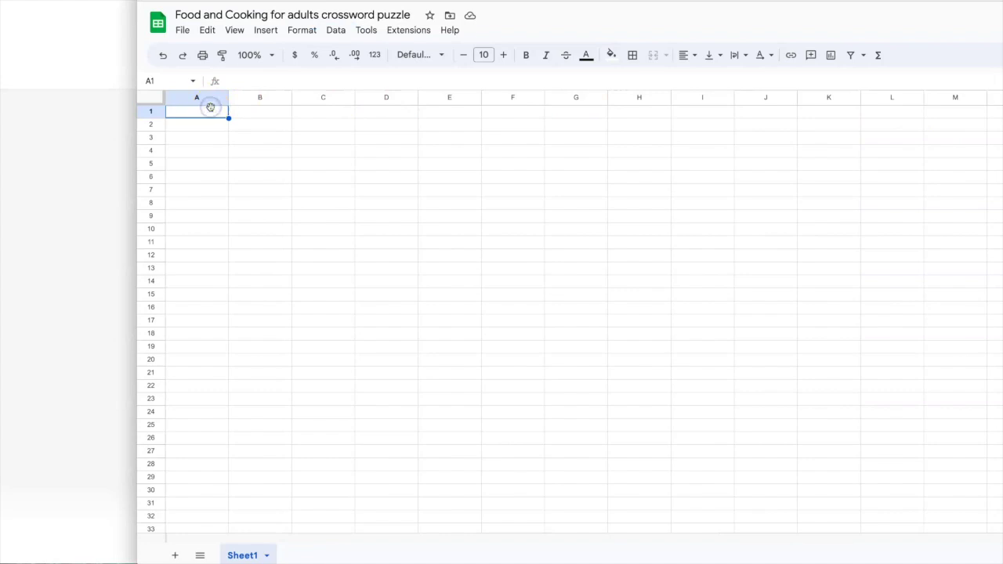
type("Culinary Techniques and Terminology")
left_click_drag(228, 96, 330, 96)
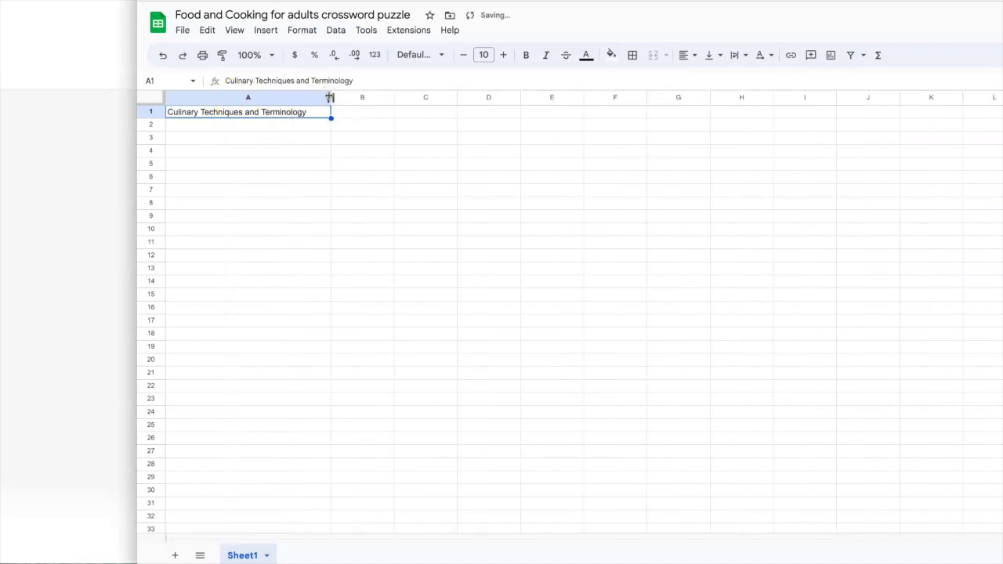
Copy the twelve clues and answers (Blanching through Whisking) into columns B and C.
mouse_move(362, 97)
left_click(73, 68)
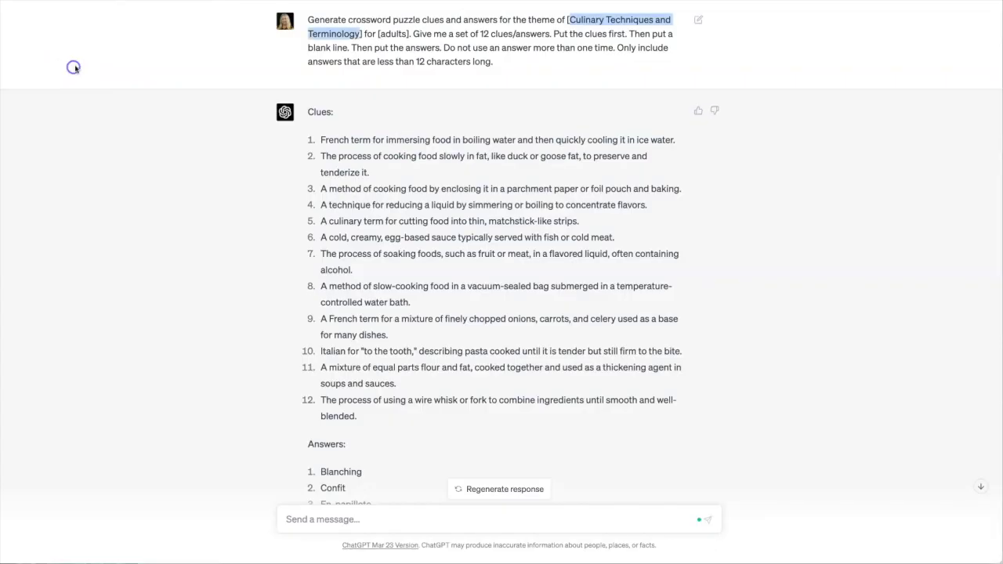
left_click_drag(322, 138, 395, 413)
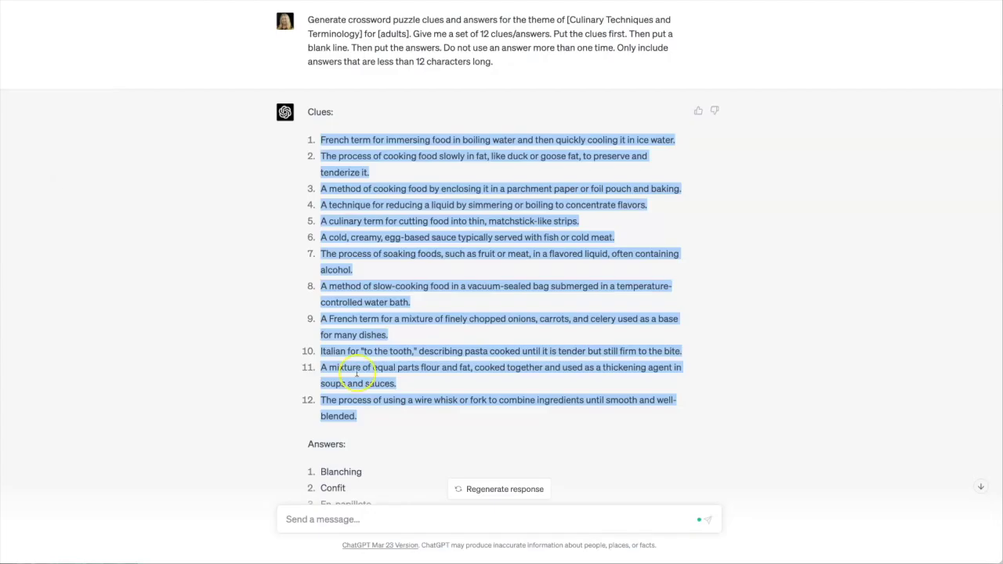
scroll(357, 368, "down", 3)
left_click_drag(322, 237, 383, 423)
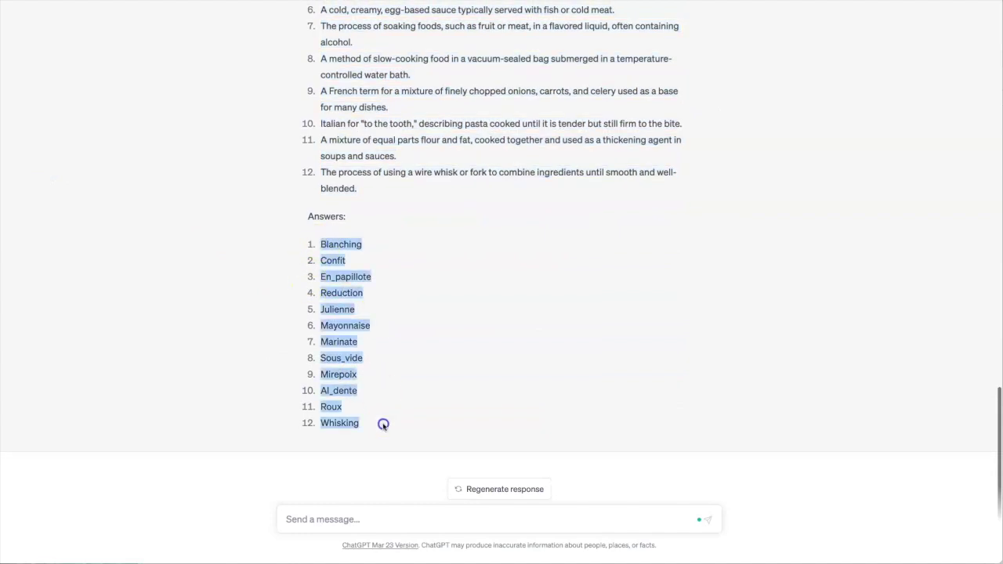
key("alt+Tab")
left_click(570, 117)
type("Blanching Confit En_papillote Reduction Julienne Mayonnaise Marinate Sous_vide Mirepoix Al_dente Roux Whisking")
left_click(612, 202)
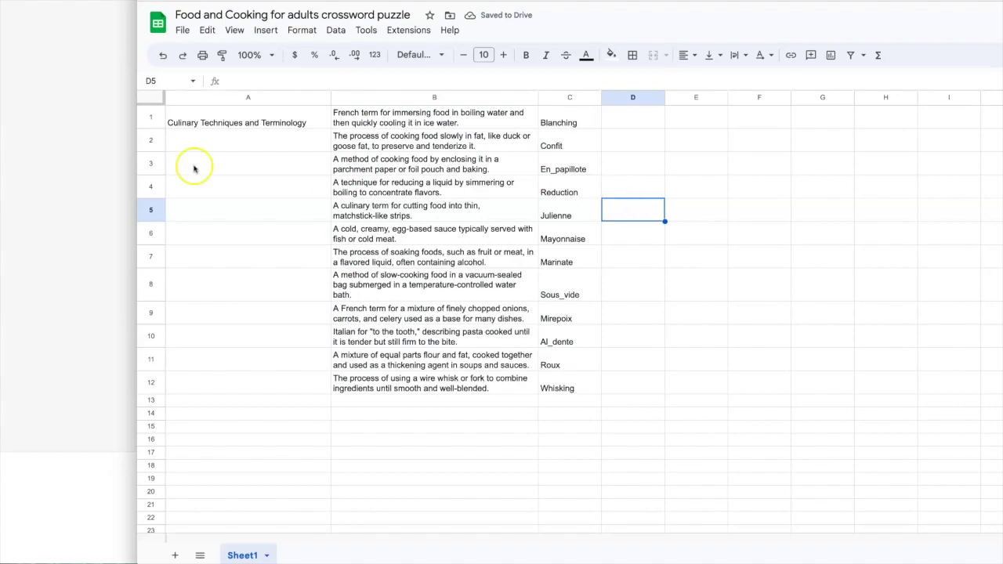
Copy the earlier crossword clue prompt into a new ChatGPT message.
left_click(84, 148)
scroll(410, 287, "up", 2)
scroll(410, 287, "up", 5)
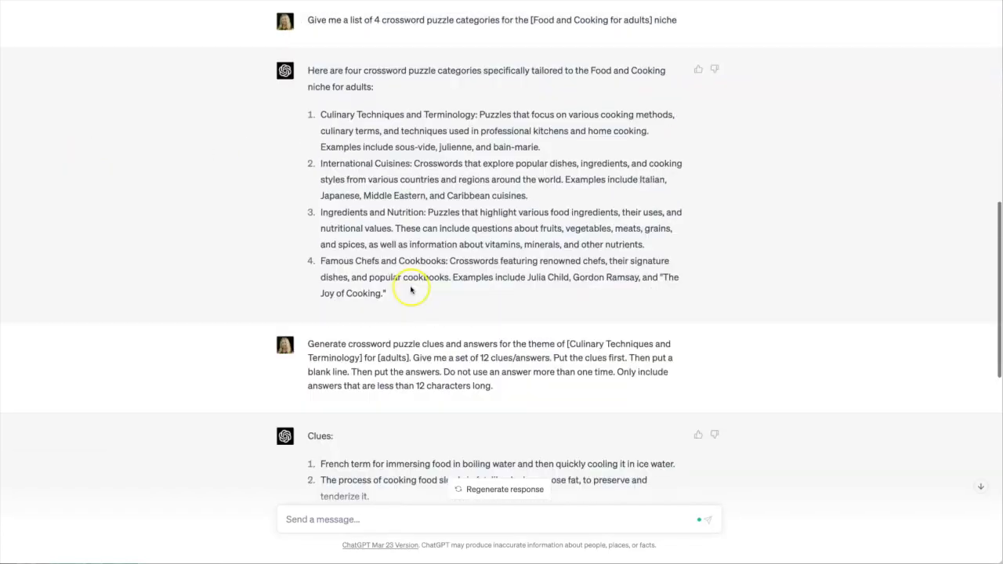
left_click_drag(307, 344, 533, 380)
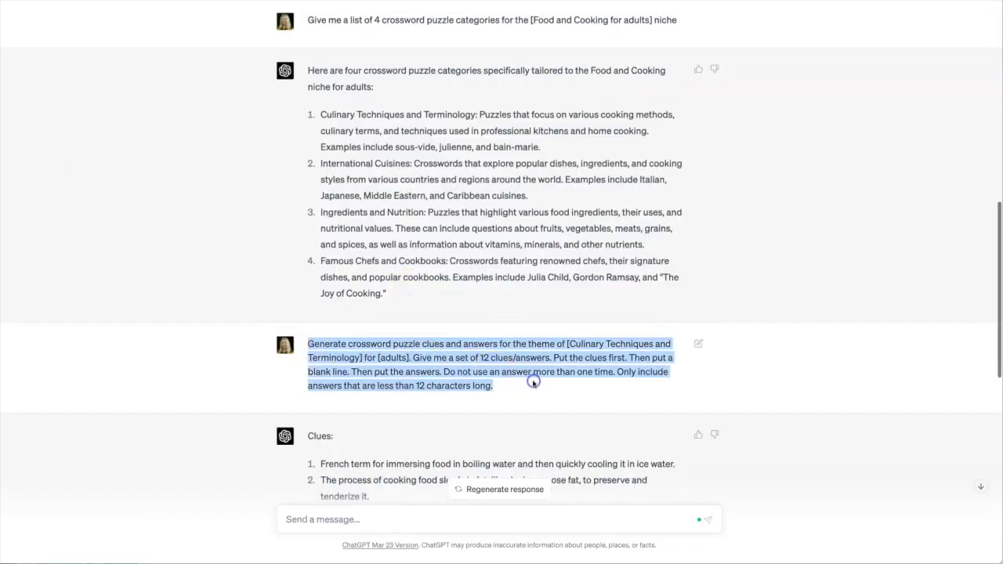
key("ctrl+c")
left_click(352, 519)
key("ctrl+v")
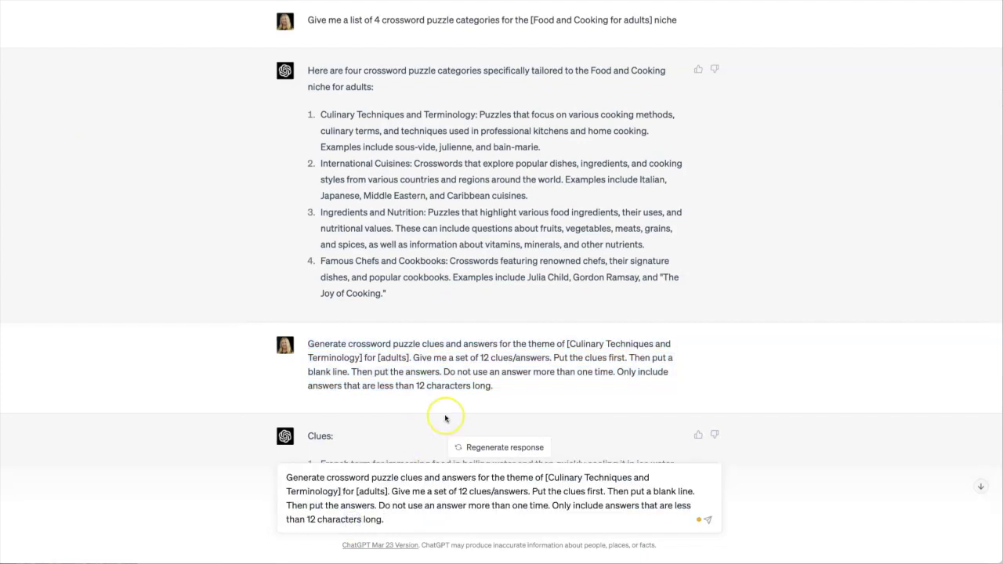
Replace the prompt's category with 'International Cuisines'.
scroll(446, 416, "up", 1)
scroll(446, 416, "up", 2)
scroll(445, 418, "up", 2)
scroll(445, 418, "up", 2)
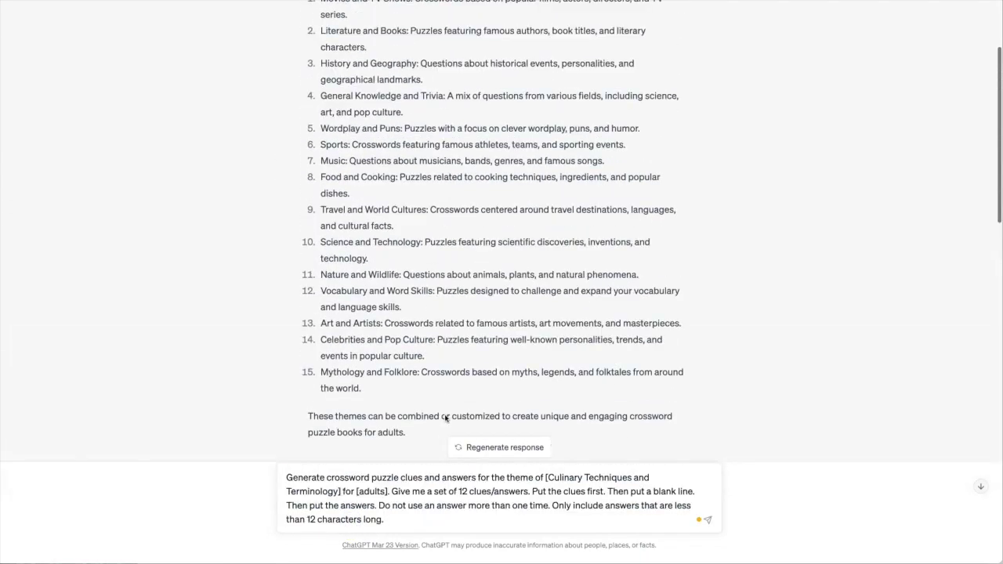
key("Return")
left_click_drag(321, 182, 408, 184)
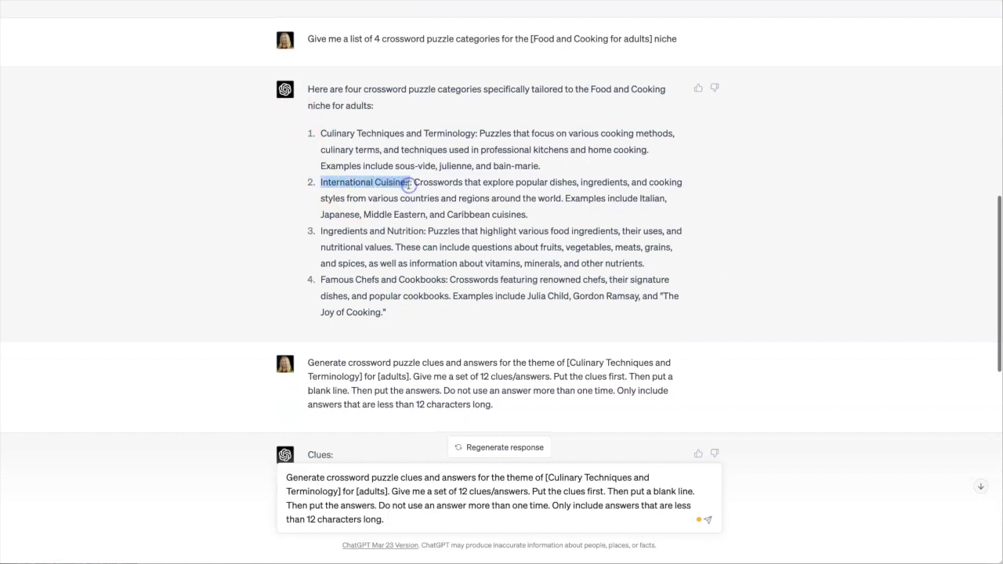
left_click(546, 477)
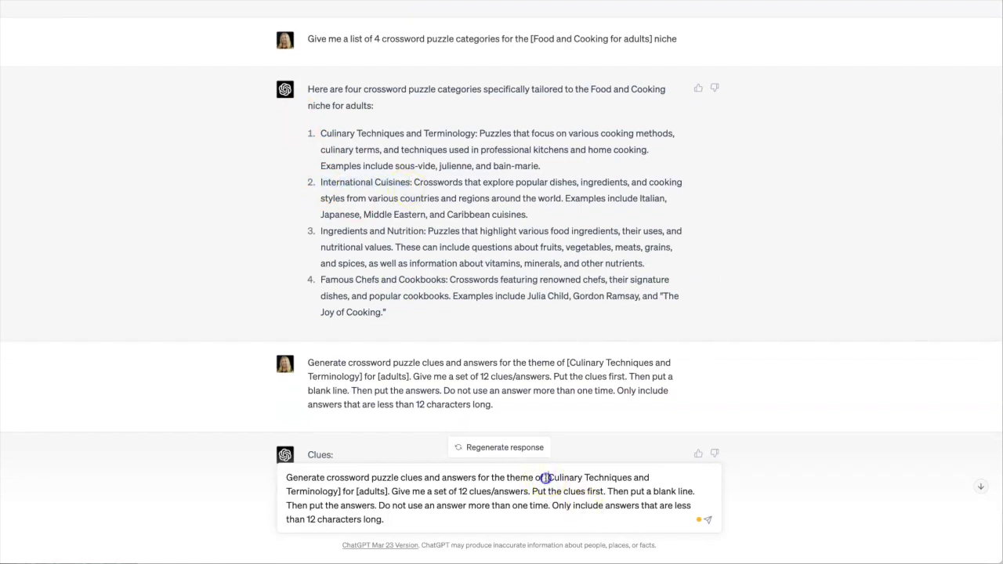
mouse_move(546, 477)
left_mouse_down()
mouse_move(313, 490)
mouse_move(339, 491)
left_mouse_up()
key("ctrl+v")
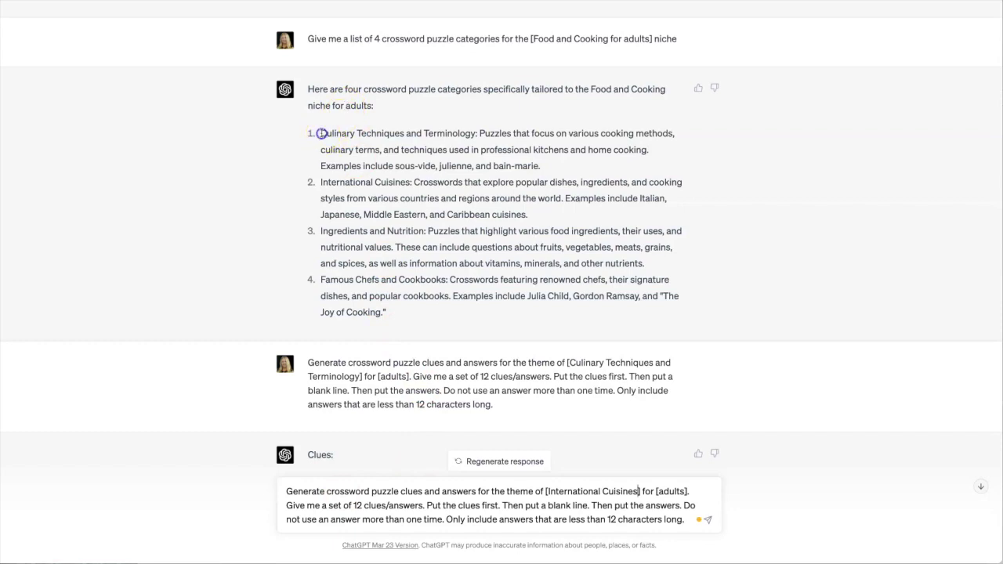
Send the International Cuisines clue request and highlight its theme name in the prompt.
mouse_move(319, 133)
left_mouse_down()
mouse_move(384, 233)
mouse_move(408, 315)
left_mouse_up()
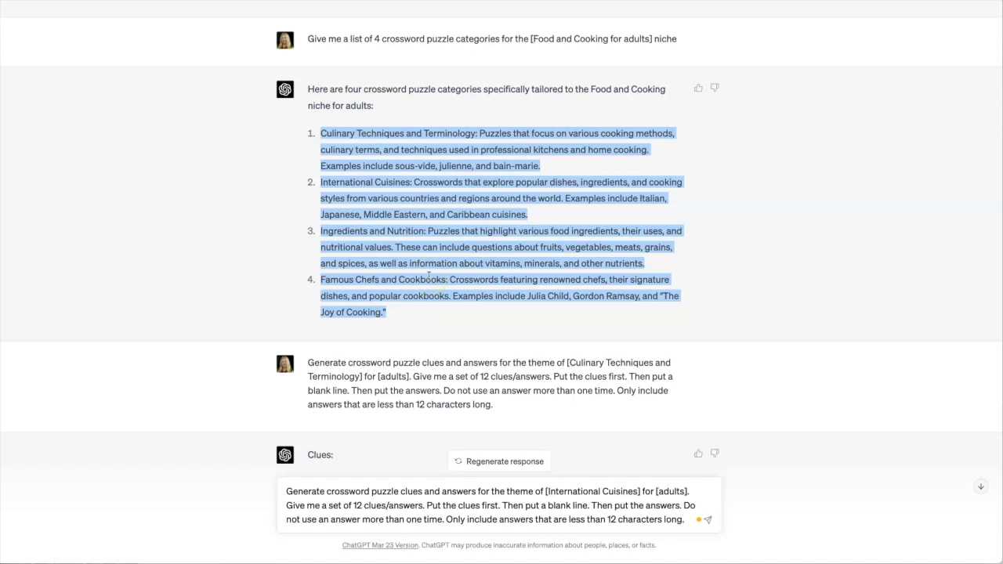
scroll(729, 430, "down", 6)
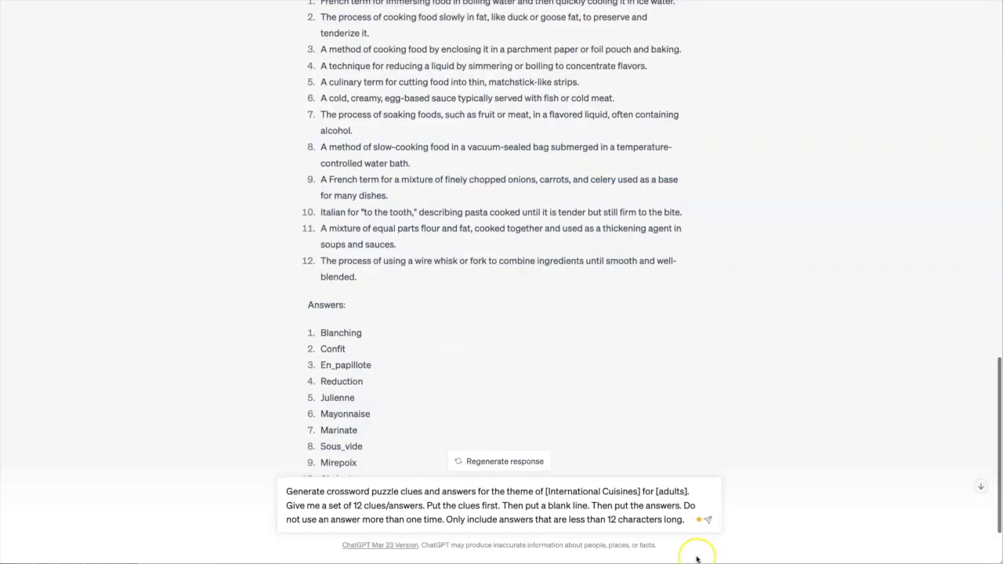
left_click(707, 519)
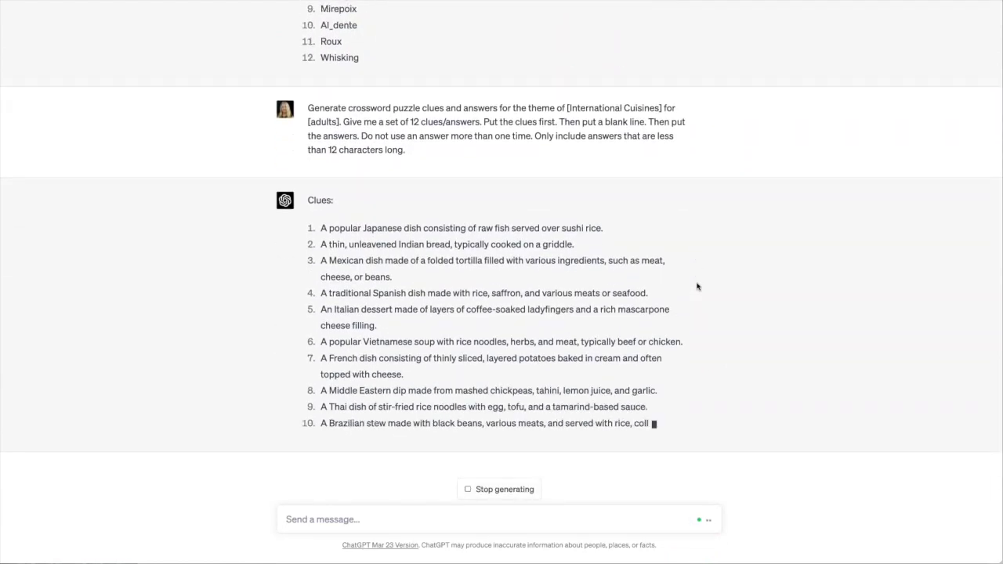
scroll(698, 287, "up", 2)
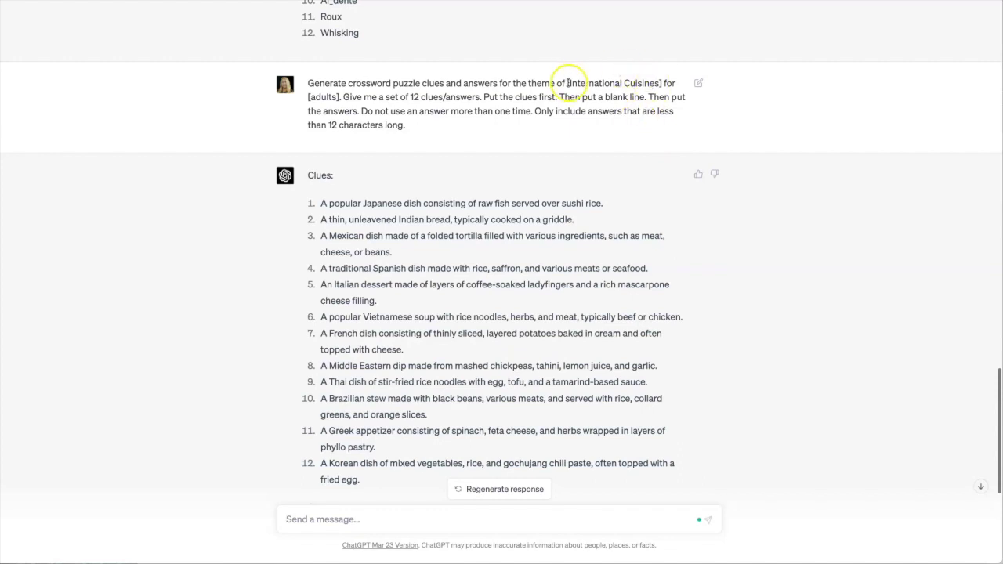
left_click_drag(567, 83, 660, 82)
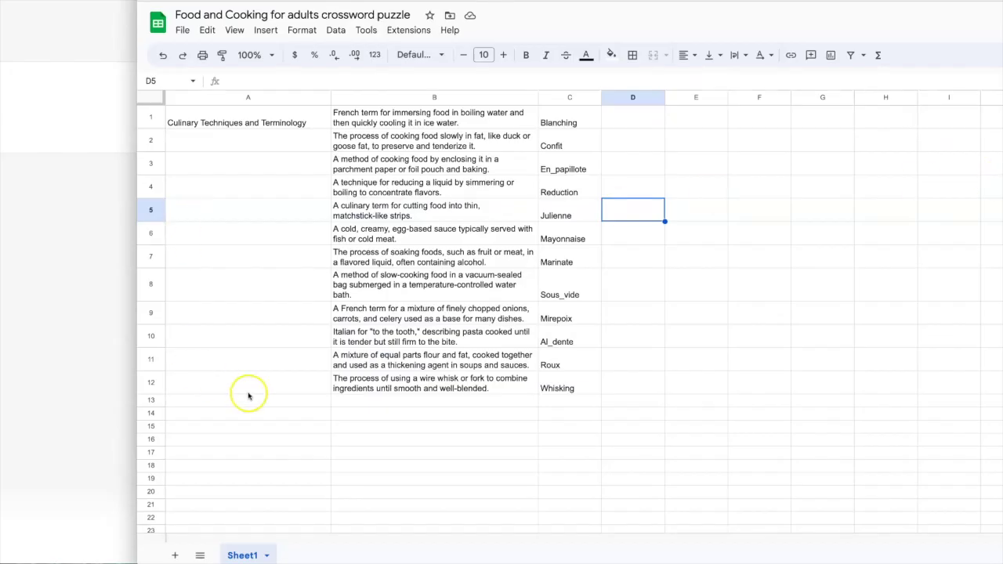
Paste 'International Cuisines' into cell A13, then scroll through ChatGPT's International Cuisines clues and answers.
left_click(247, 397)
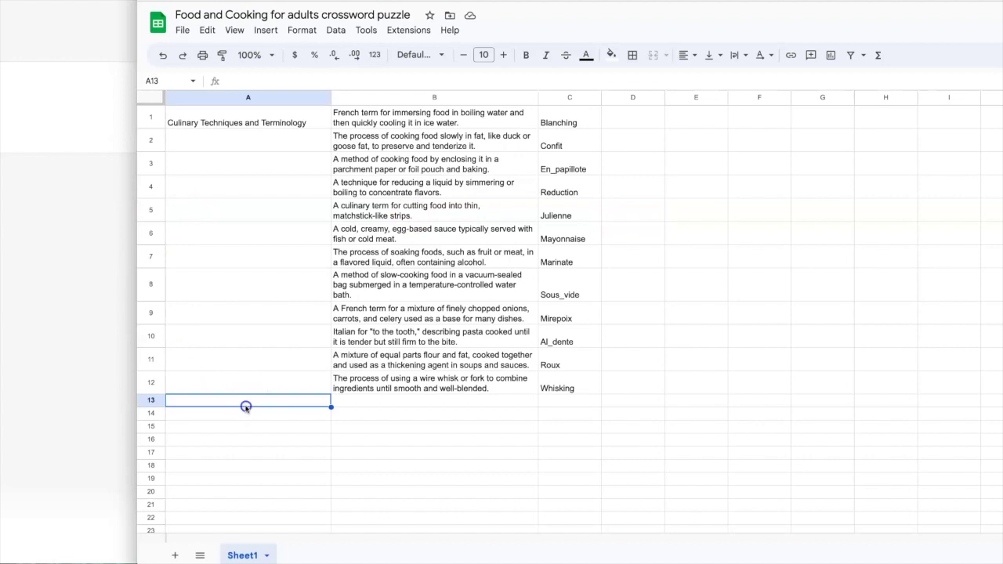
key("ctrl+v")
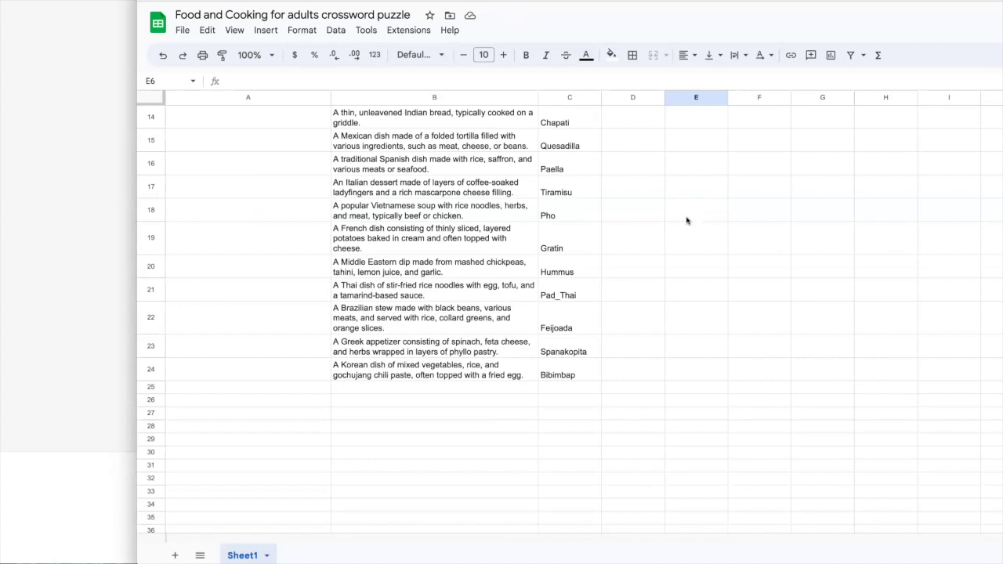
left_click(97, 32)
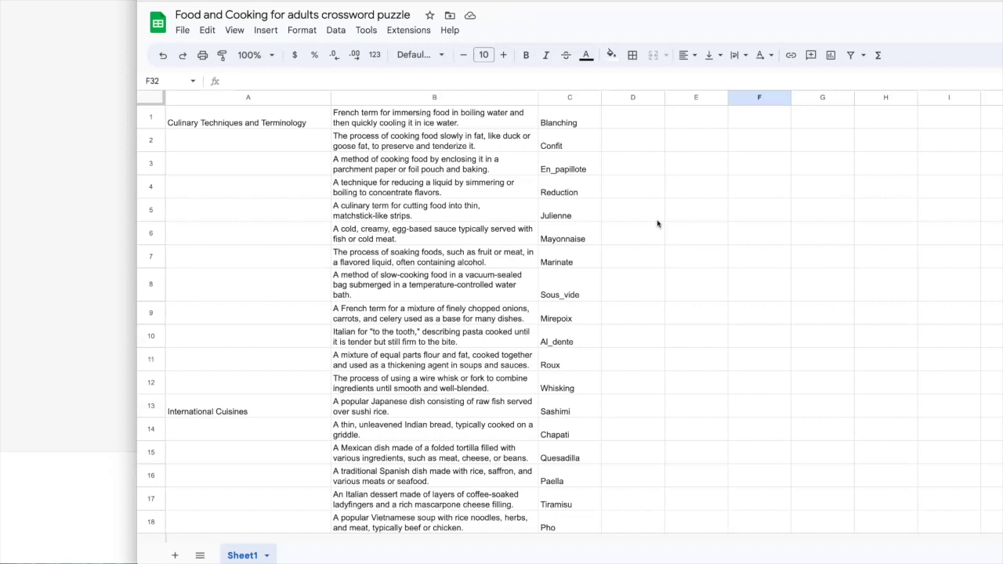
scroll(657, 224, "down", 1)
scroll(657, 224, "down", 2)
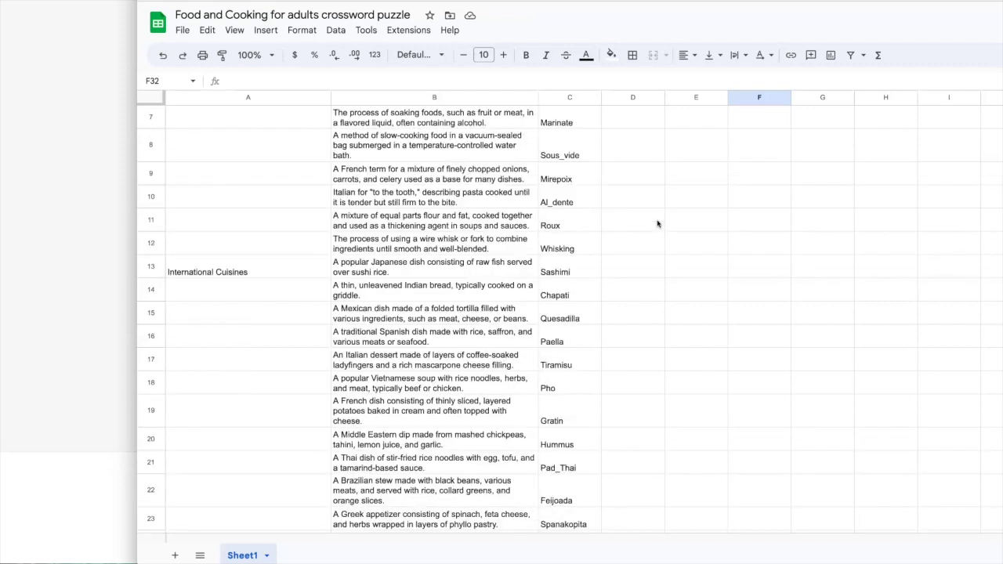
scroll(657, 224, "down", 3)
scroll(657, 224, "down", 2)
scroll(657, 224, "down", 2)
scroll(657, 224, "down", 1)
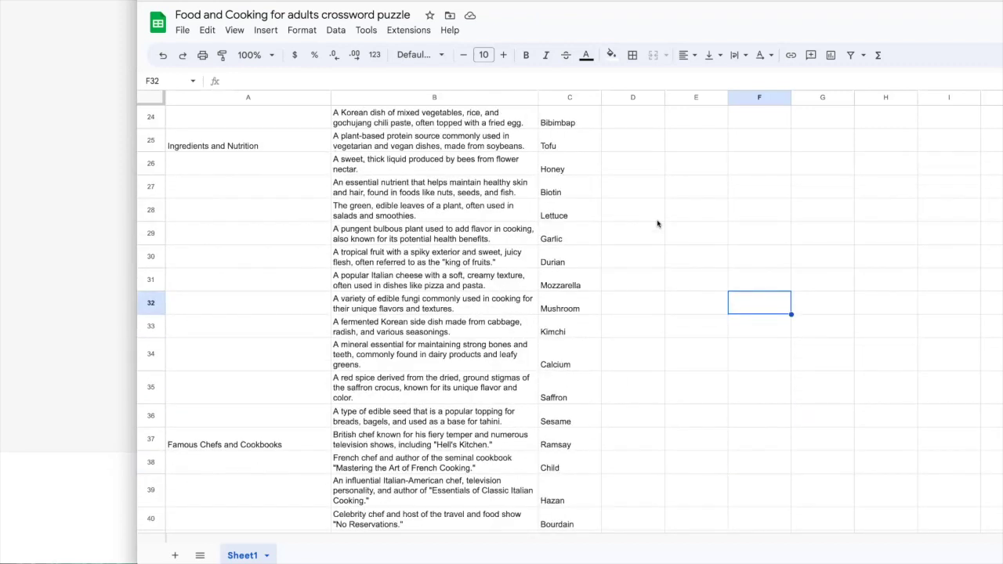
scroll(657, 224, "down", 3)
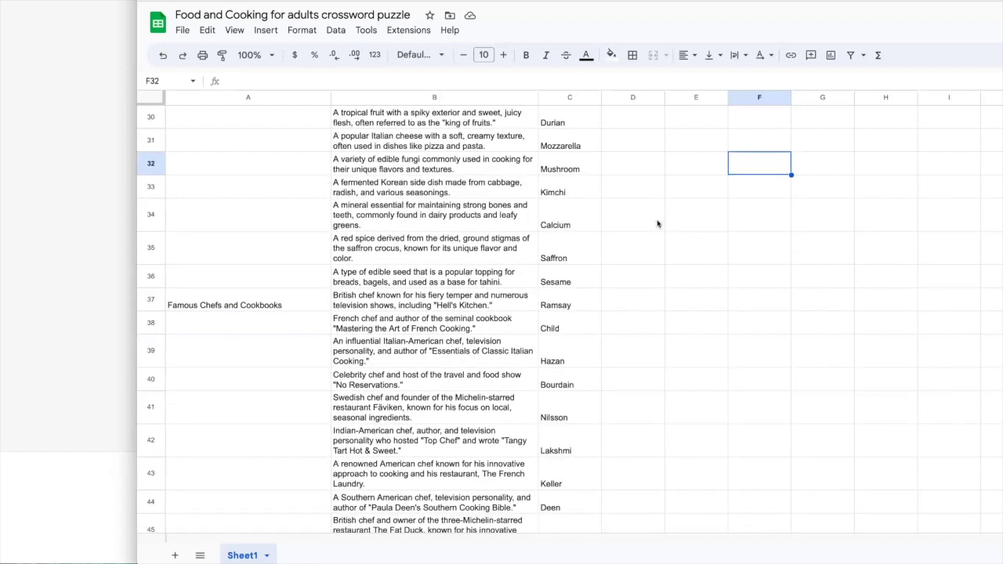
scroll(657, 224, "down", 2)
scroll(657, 224, "down", 6)
scroll(657, 224, "up", 8)
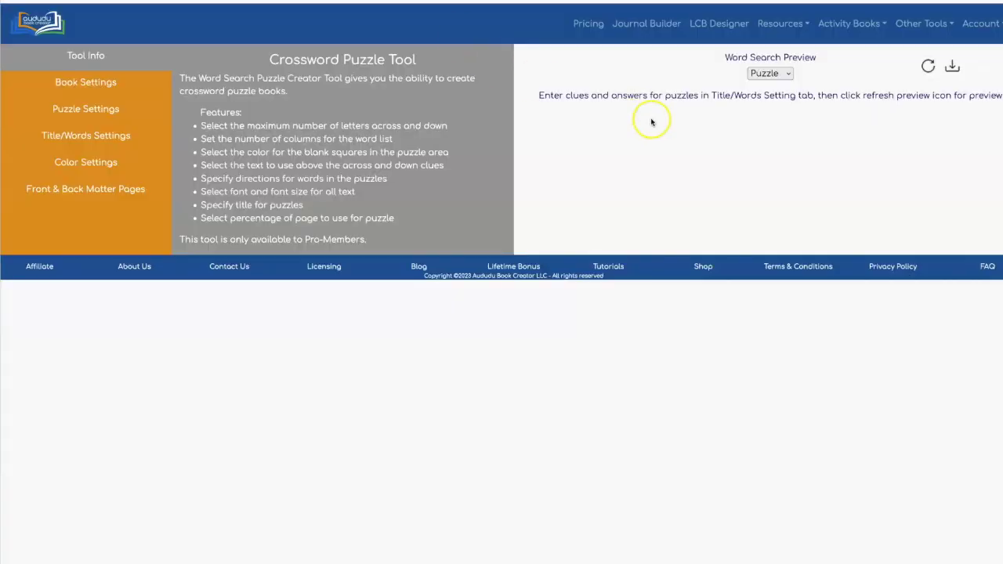
Open Activity Books > Crossword Puzzle Tool and choose the 8.5" X 11" trim size in Book Settings.
left_click(866, 30)
left_click(871, 69)
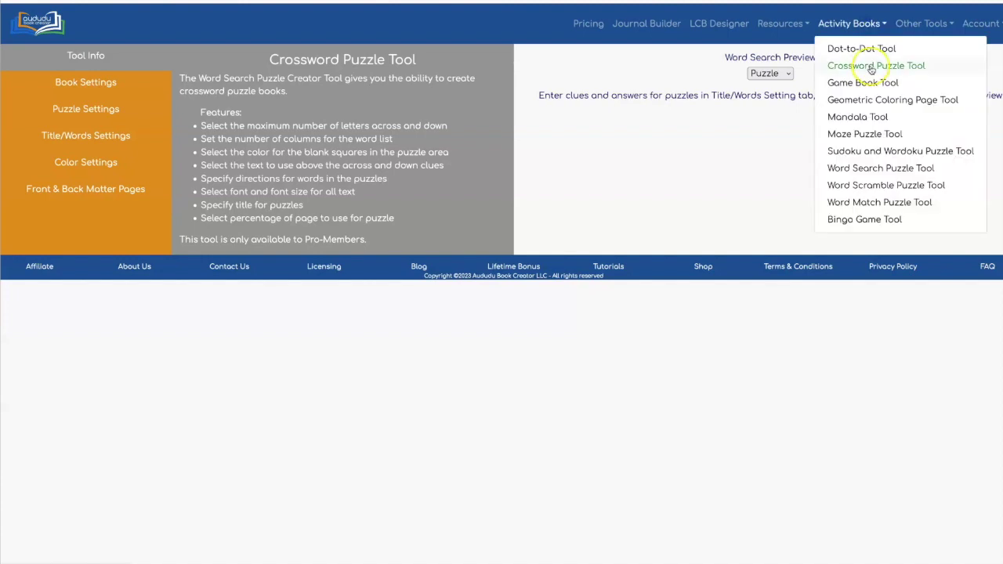
left_click(604, 71)
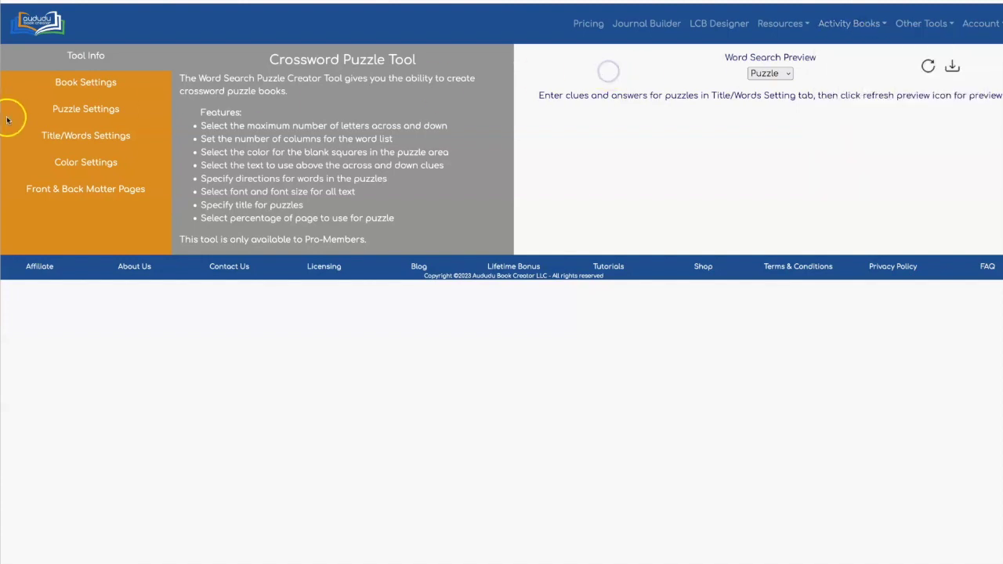
left_click(73, 83)
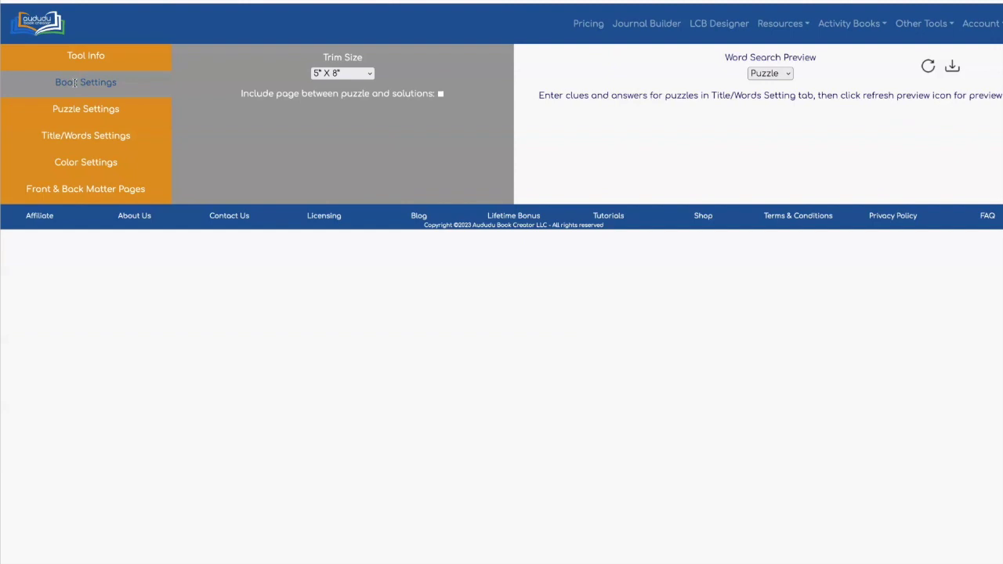
left_click(347, 74)
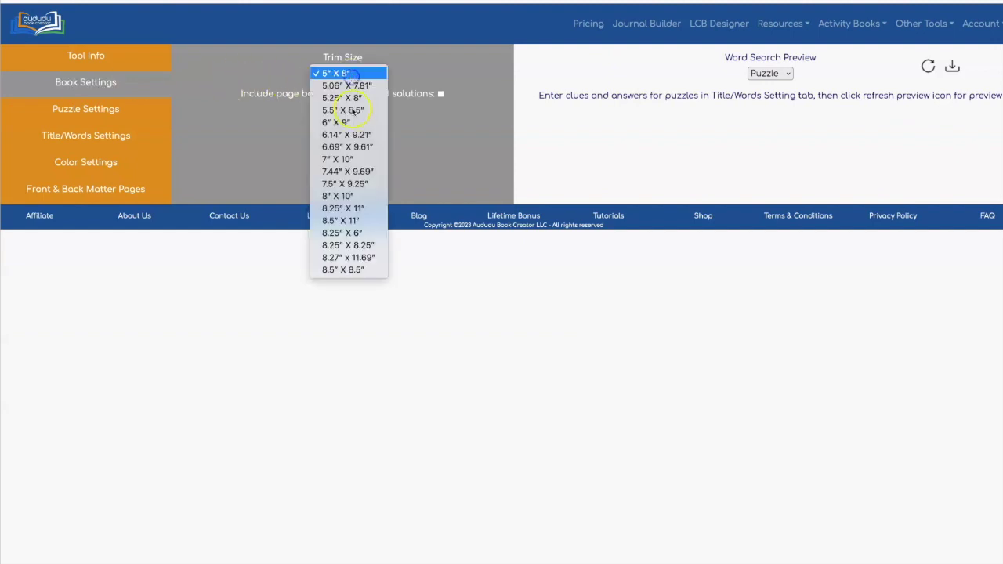
left_click(359, 222)
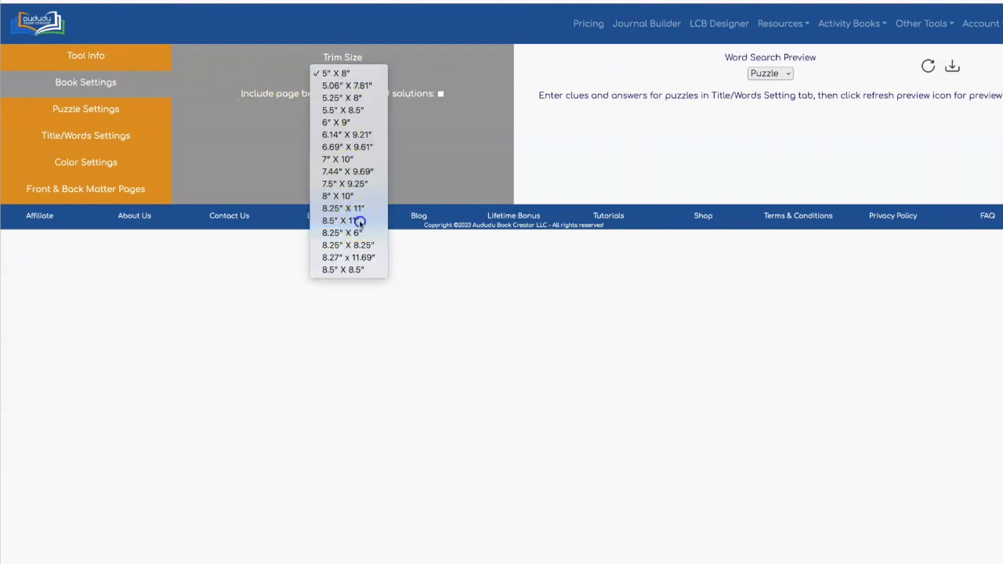
Set the crossword book to 12 clues per puzzle and 4 puzzles in Puzzle Settings.
left_click(92, 110)
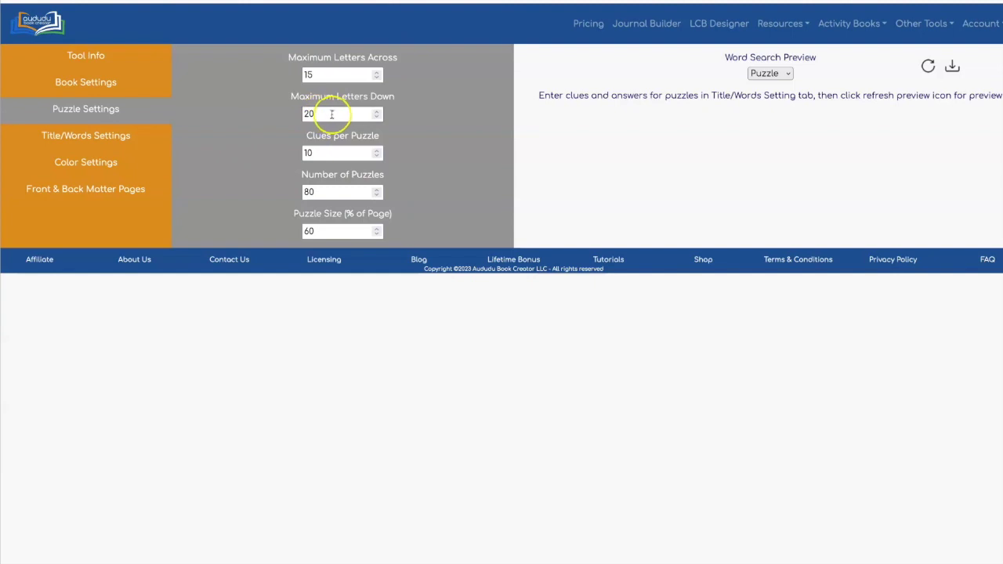
left_click(318, 154)
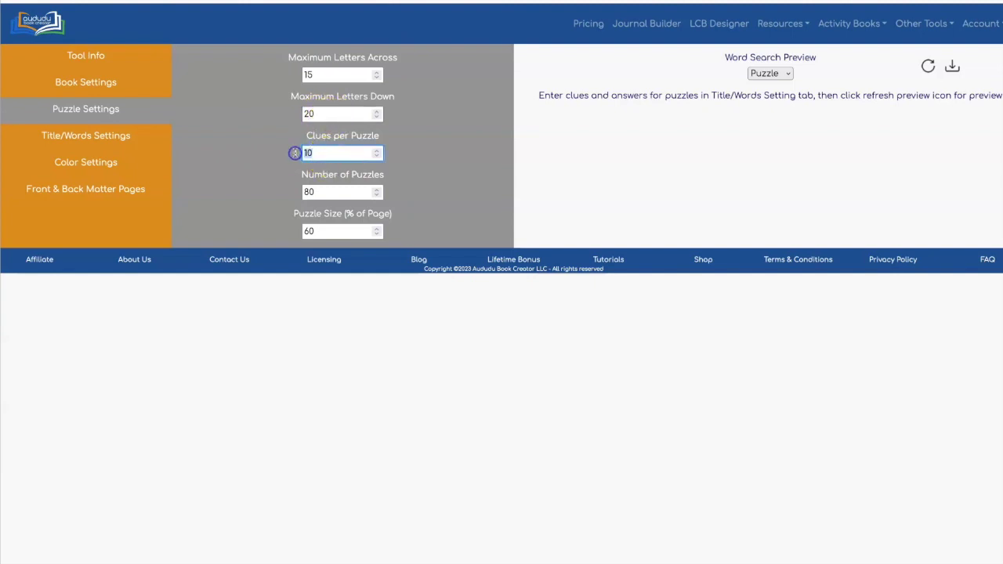
type("12")
left_click(329, 191)
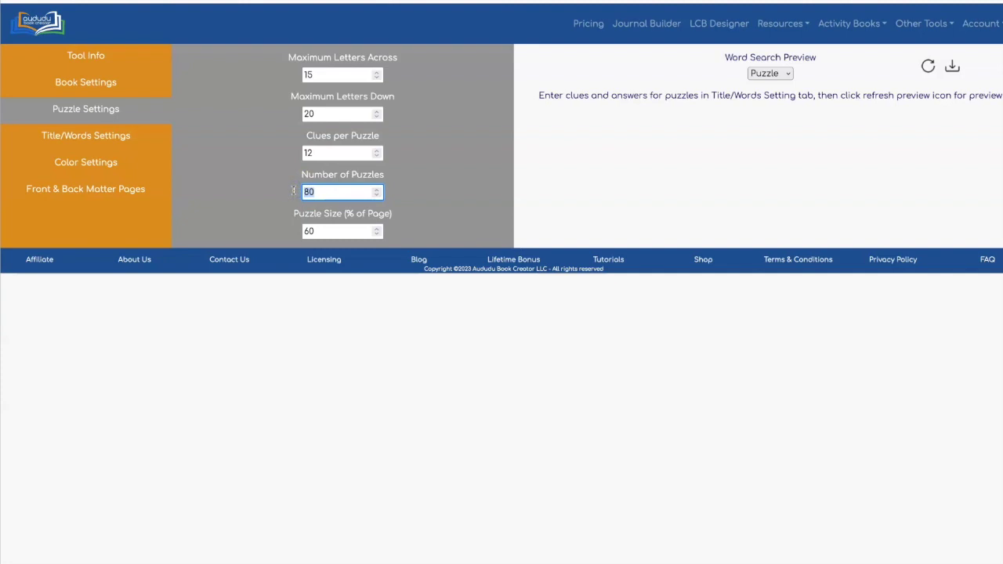
type("4")
left_click(335, 232)
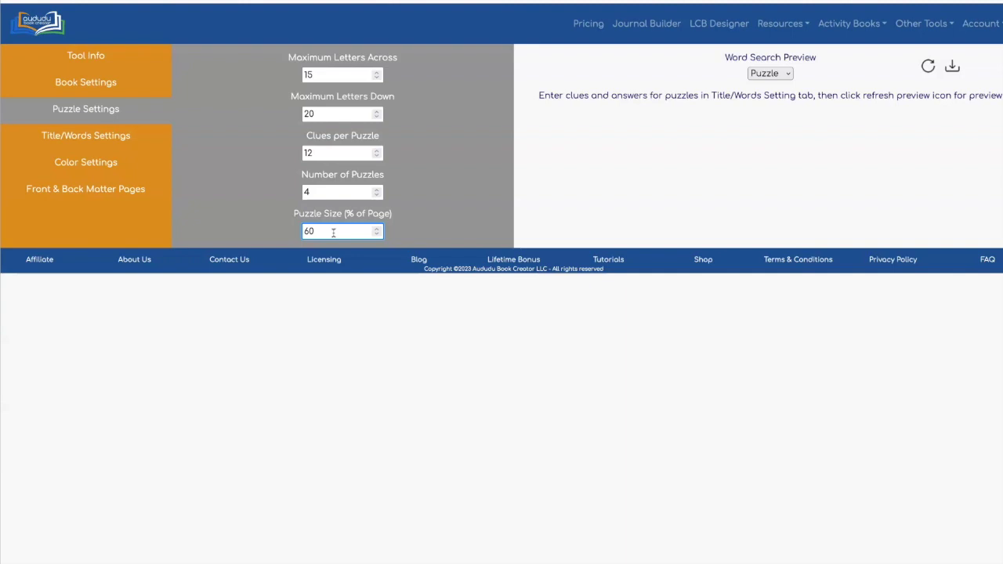
Bring up the empty Answers and Clues boxes under Title/Words Settings, then go to the clue spreadsheet.
left_click(96, 135)
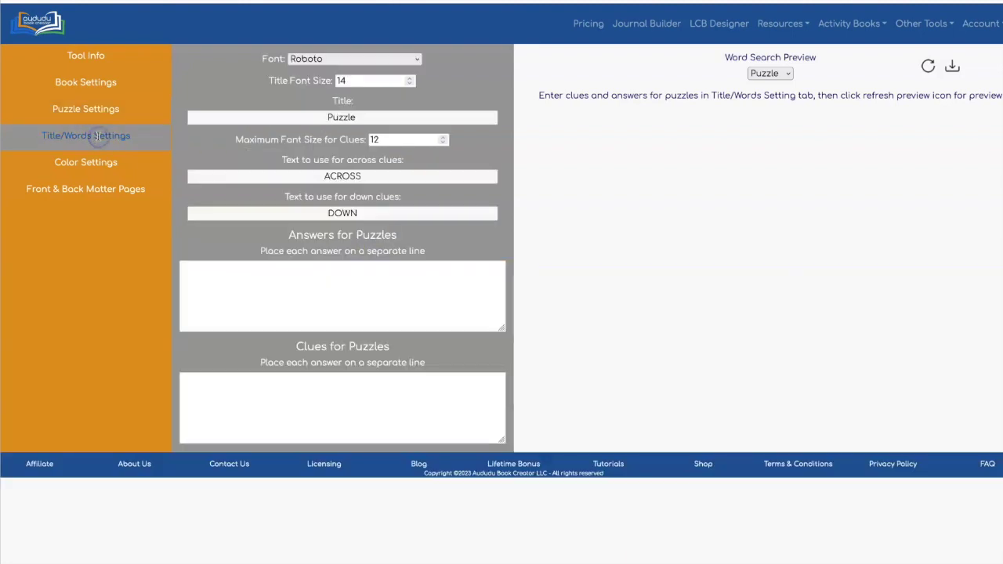
left_click(302, 286)
left_click(323, 410)
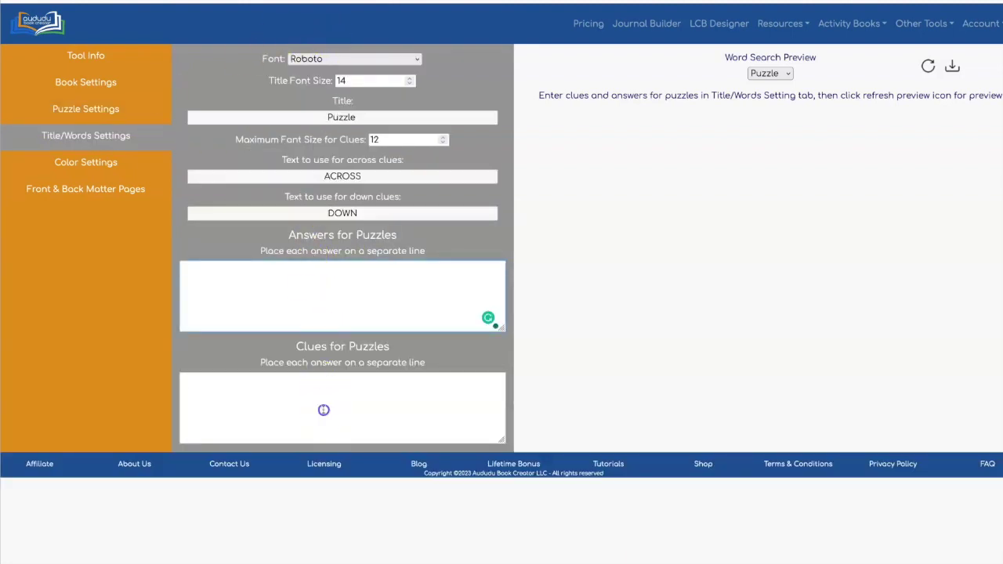
left_click(328, 290)
key("alt+Tab")
Copy clues B1–B48 from the spreadsheet and paste them into Aududu's clues box.
scroll(543, 184, "up", 5)
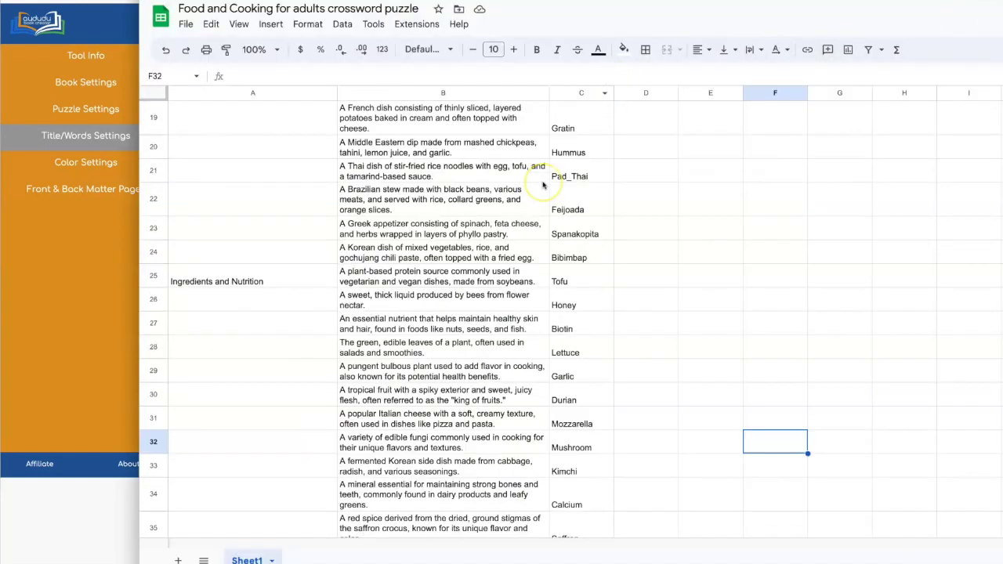
scroll(543, 185, "up", 5)
left_click(487, 113)
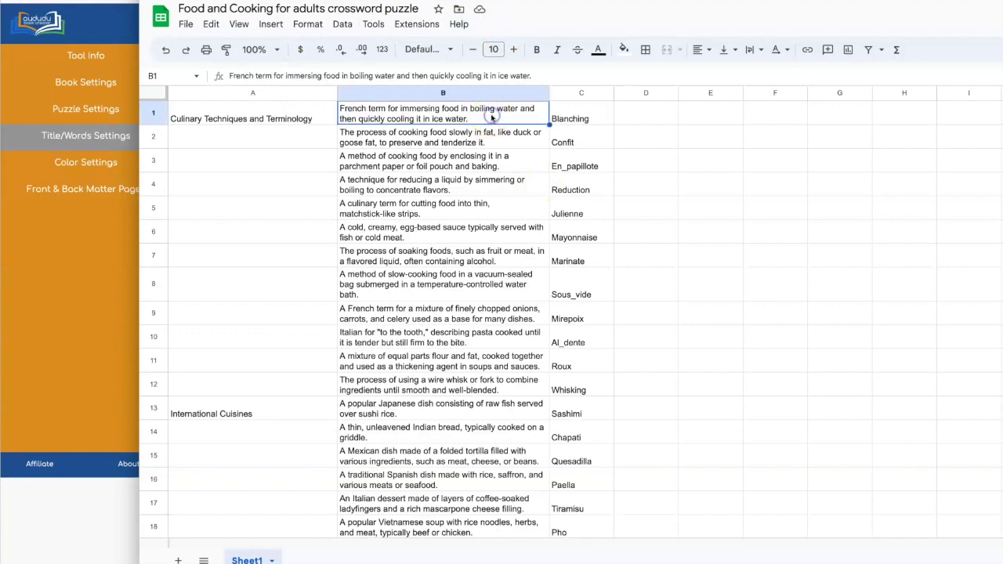
scroll(490, 141, "down", 3)
scroll(492, 166, "down", 6)
scroll(491, 166, "down", 5)
scroll(492, 166, "down", 3)
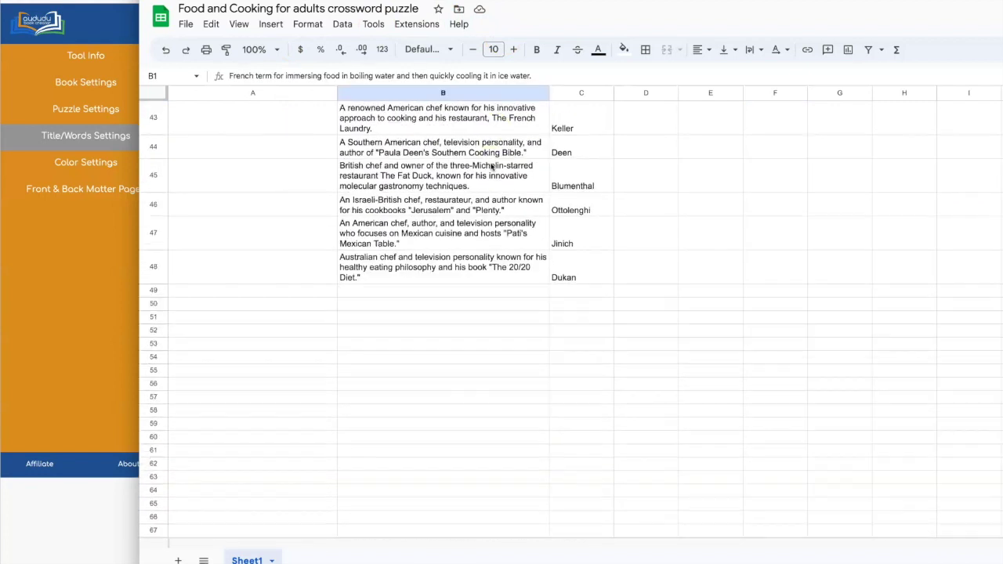
left_click(476, 266, "shift")
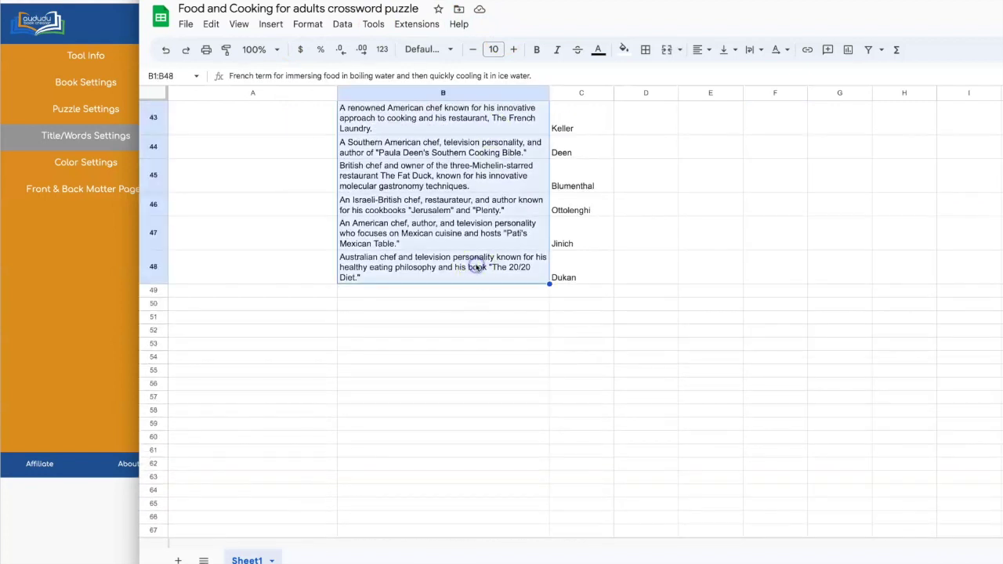
left_click(83, 297)
left_click(246, 392)
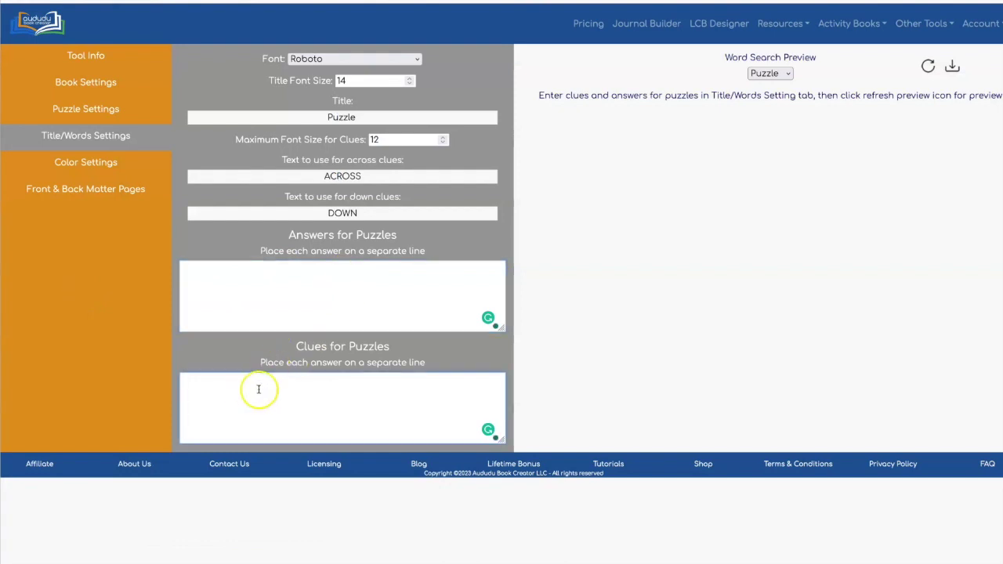
key("ctrl+v")
Select the answers C1–C48, ending with Dukan, to copy them back to Aududu.
key("alt+Tab")
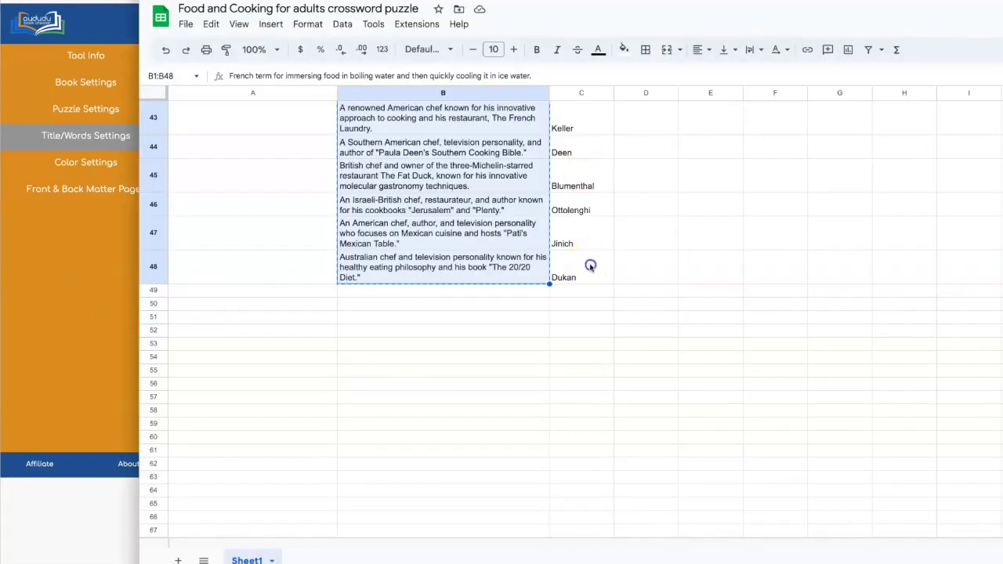
left_click(589, 267)
scroll(590, 266, "up", 10)
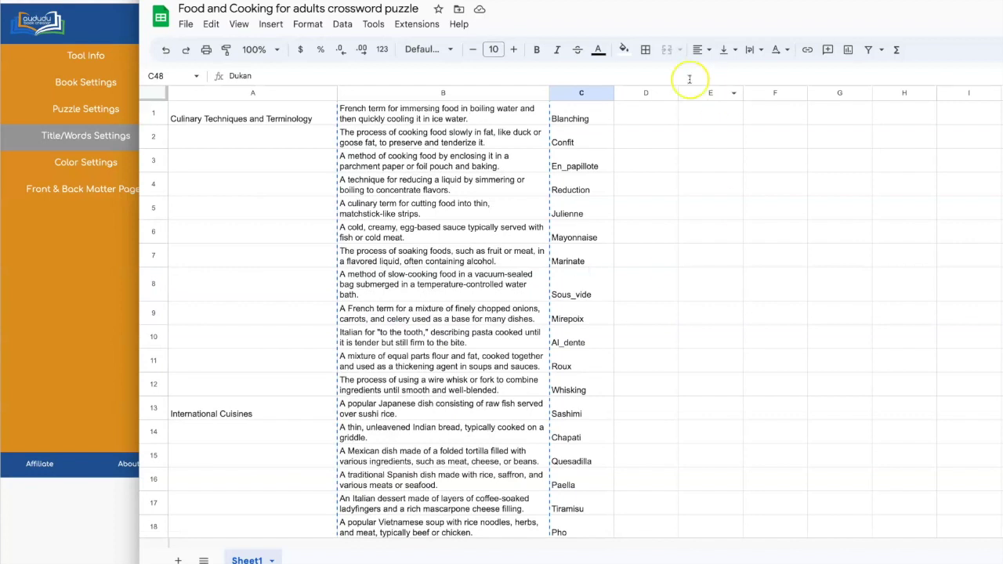
left_click(593, 111, "shift")
left_click(99, 223)
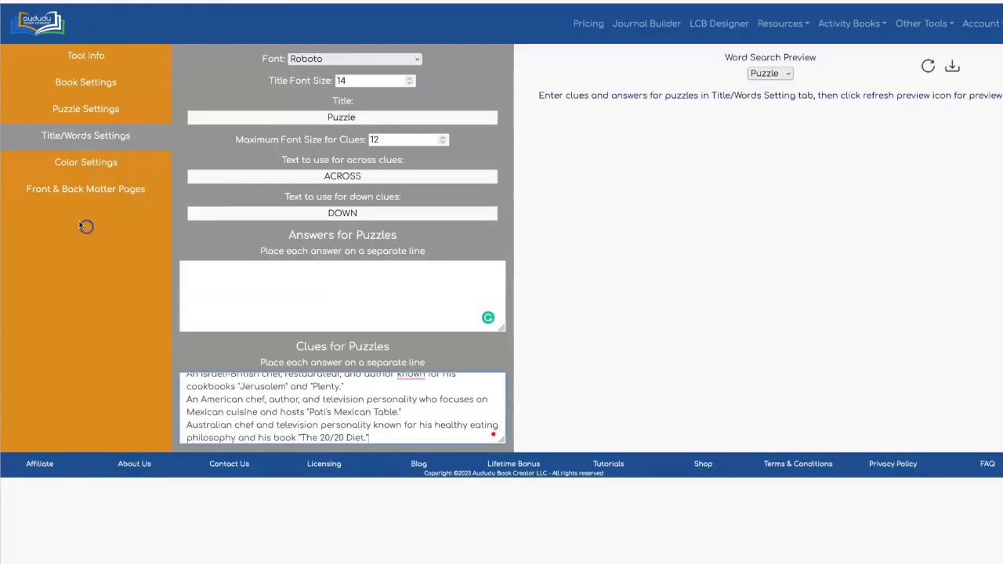
Paste the 48 answers into the Answers box and refresh the Puzzle 1 preview.
left_click(201, 274)
key("ctrl+v")
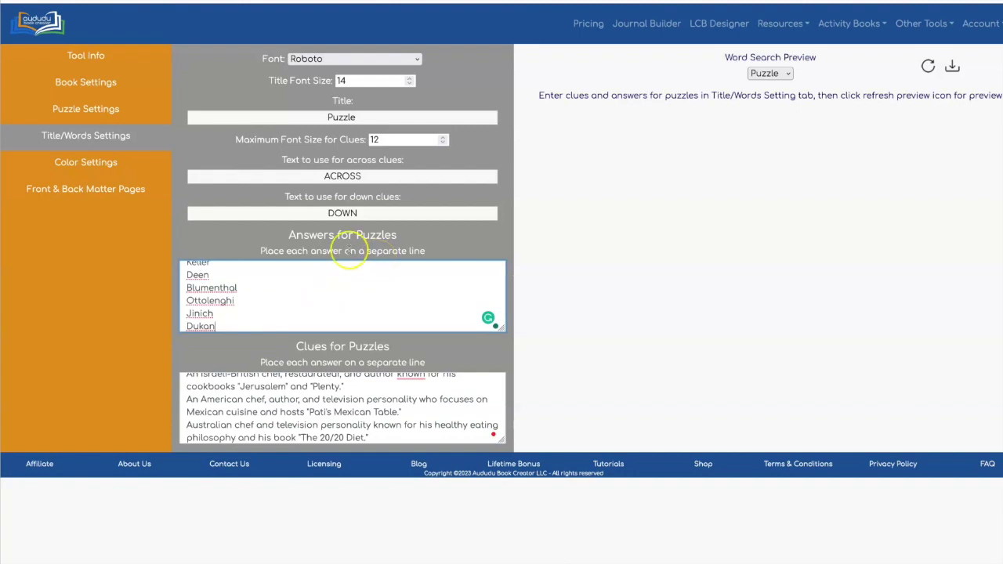
left_click(927, 66)
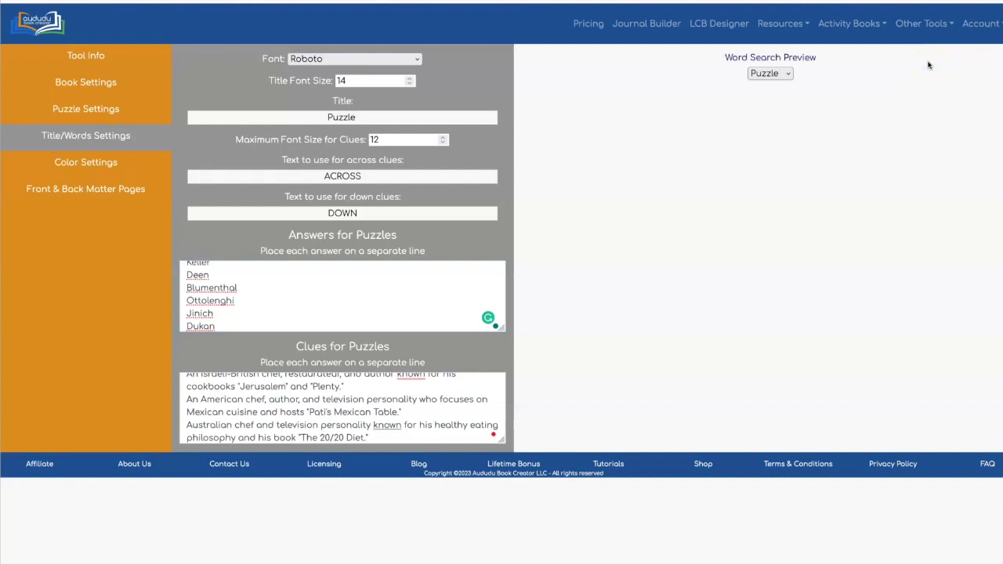
left_click(927, 66)
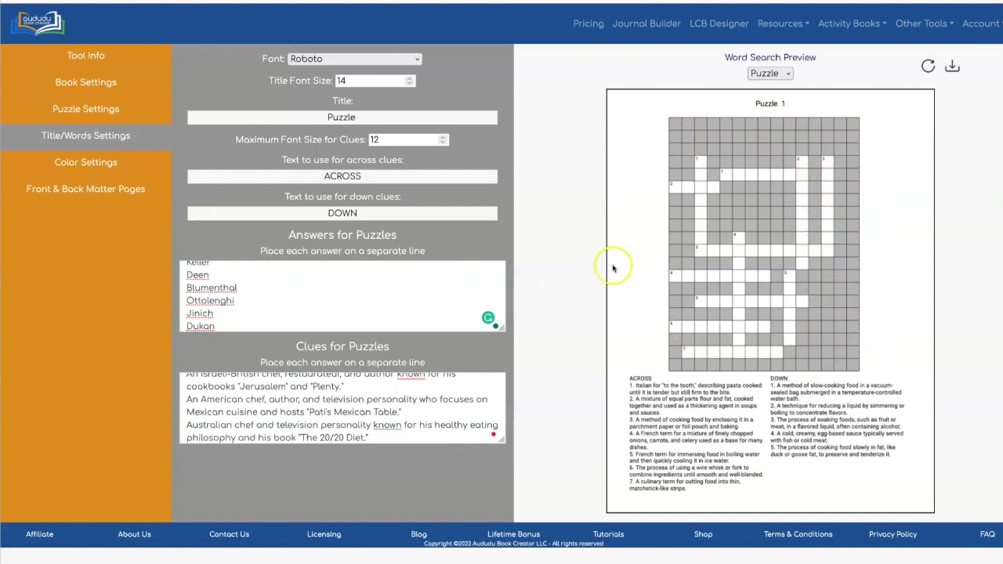
Set the Blank Squares colour to 255 and refresh so only answer squares show.
left_click(63, 176)
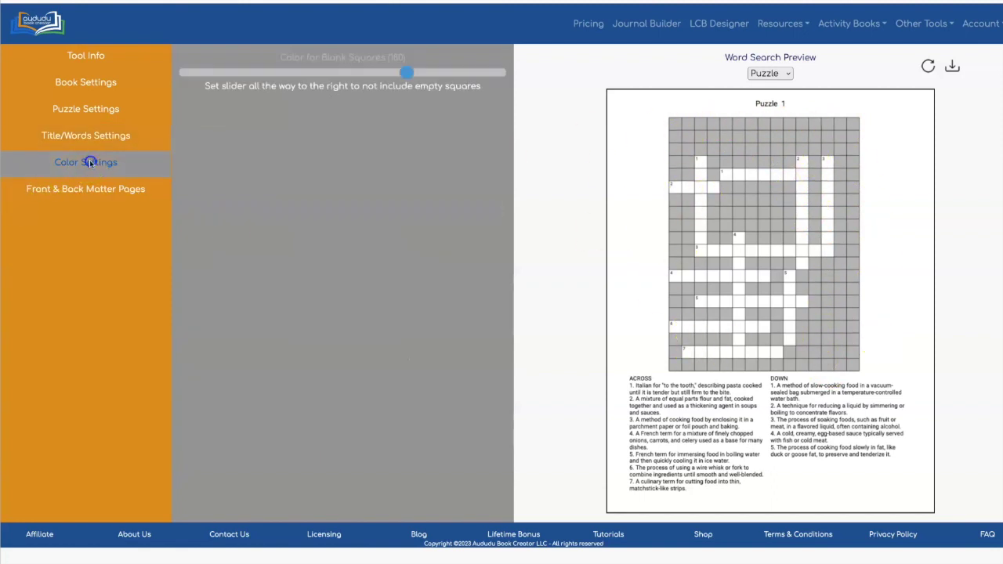
left_click_drag(407, 71, 509, 71)
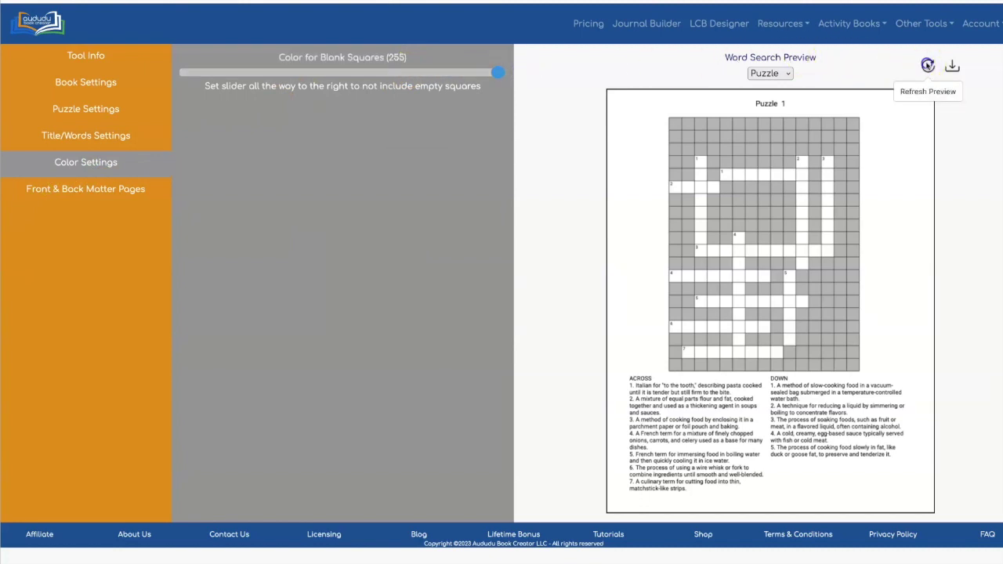
left_click(927, 66)
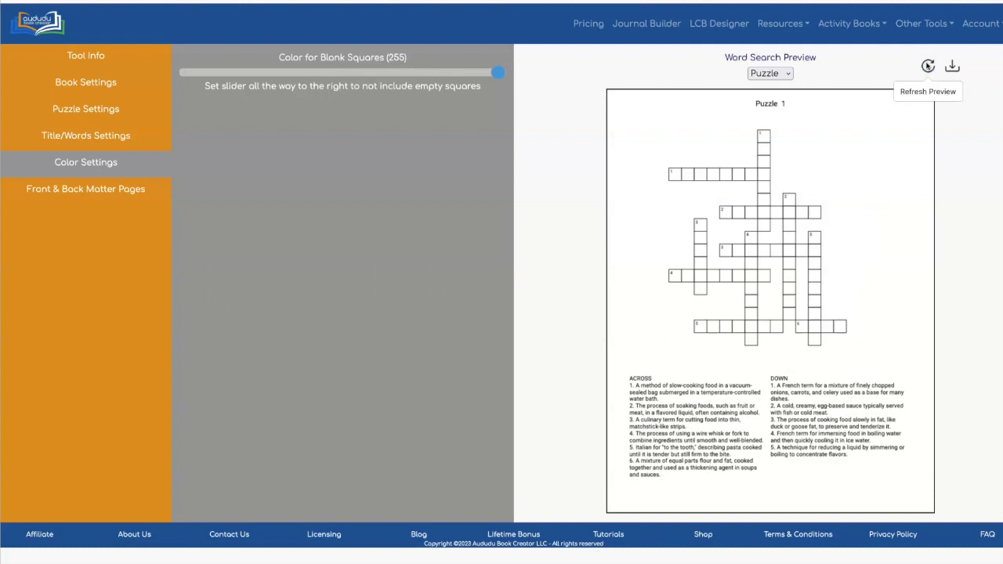
left_click(78, 110)
left_click(84, 135)
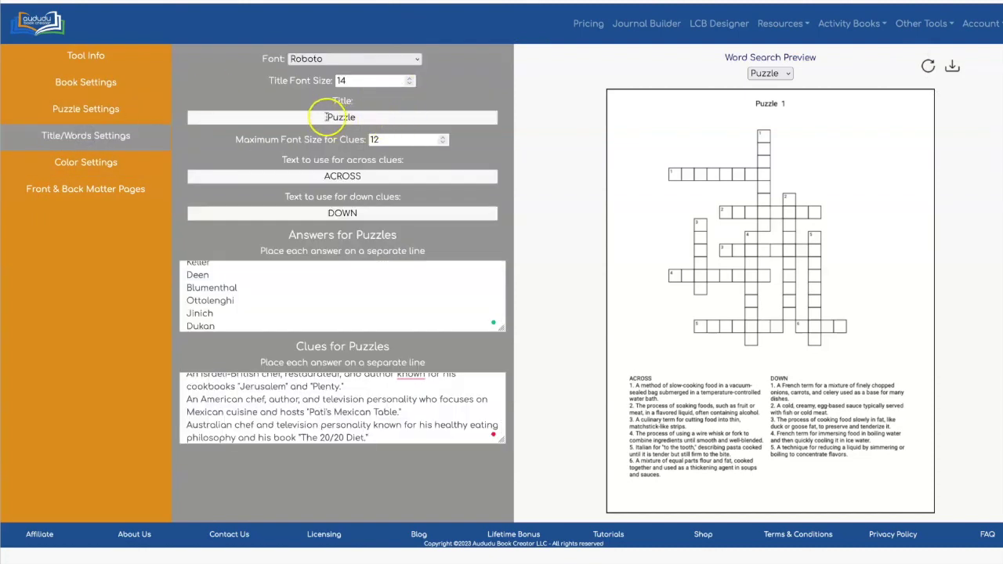
Title the puzzles 'Food and Cooking Crossword Puzzle' at font size 20 and refresh.
left_click(328, 116)
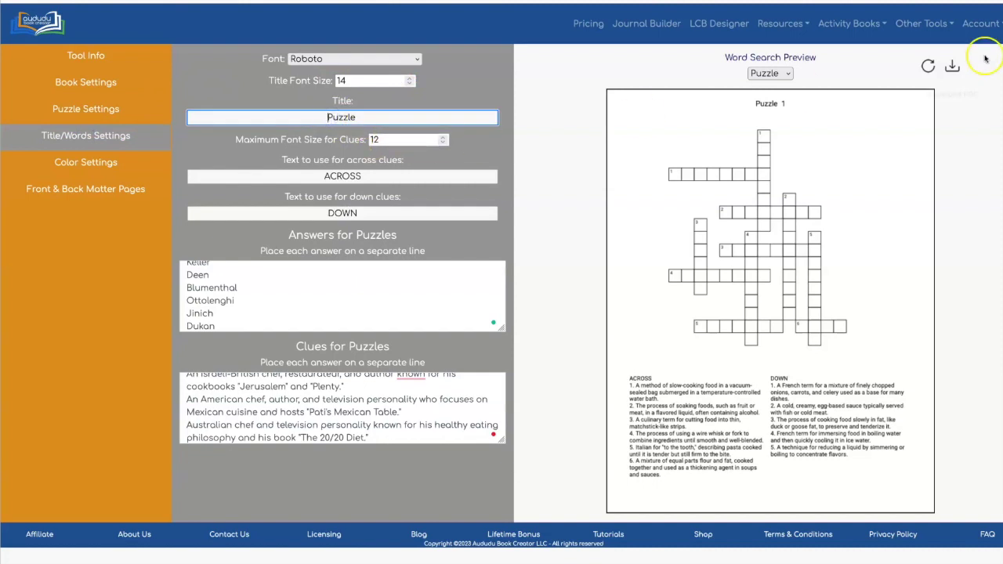
key("alt+Tab")
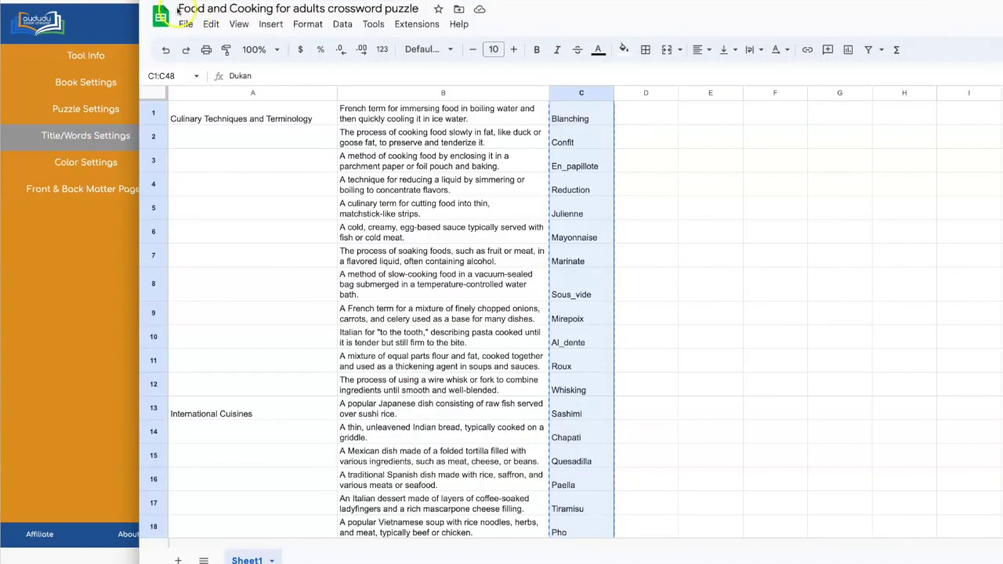
left_click_drag(179, 8, 277, 8)
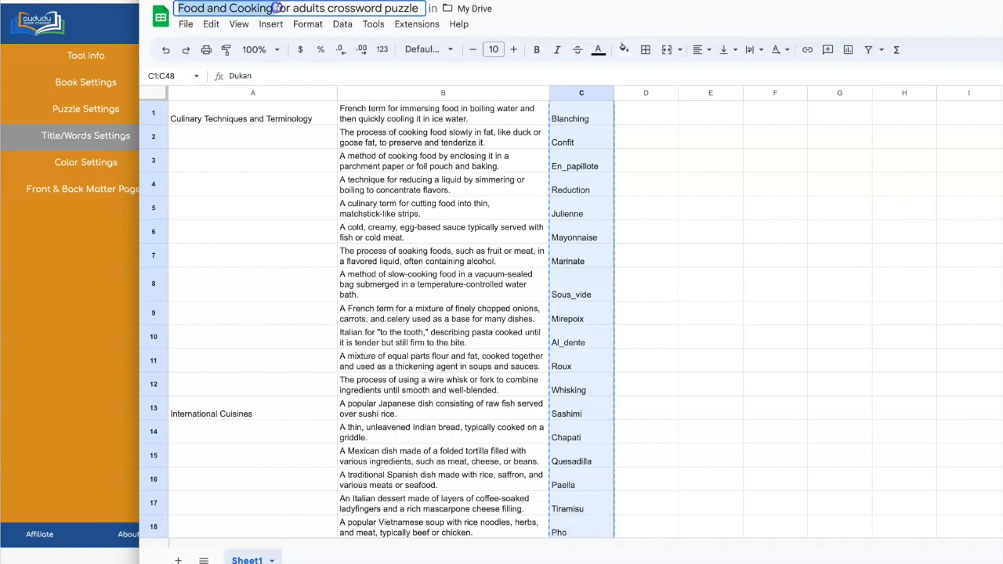
key("ctrl+c")
left_click(50, 228)
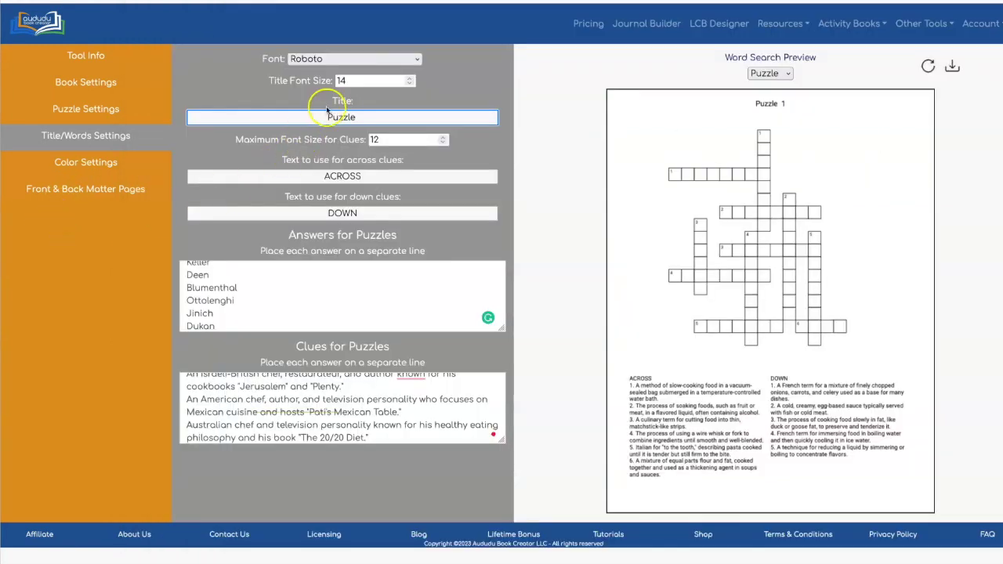
key("ctrl+v")
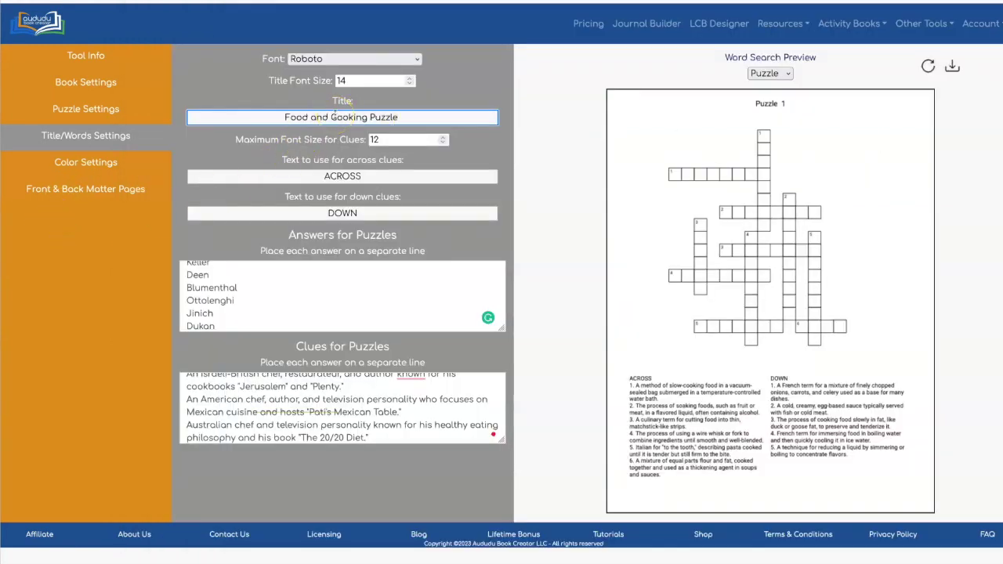
type("C")
type("rossword")
left_click(927, 66)
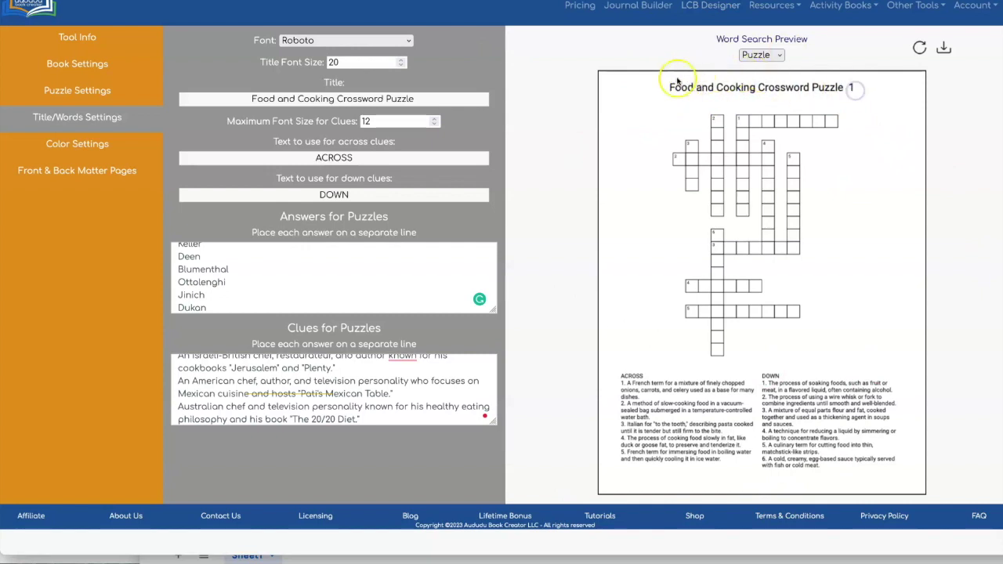
Switch the puzzle font to Merriweather and refresh the preview.
left_click(345, 62)
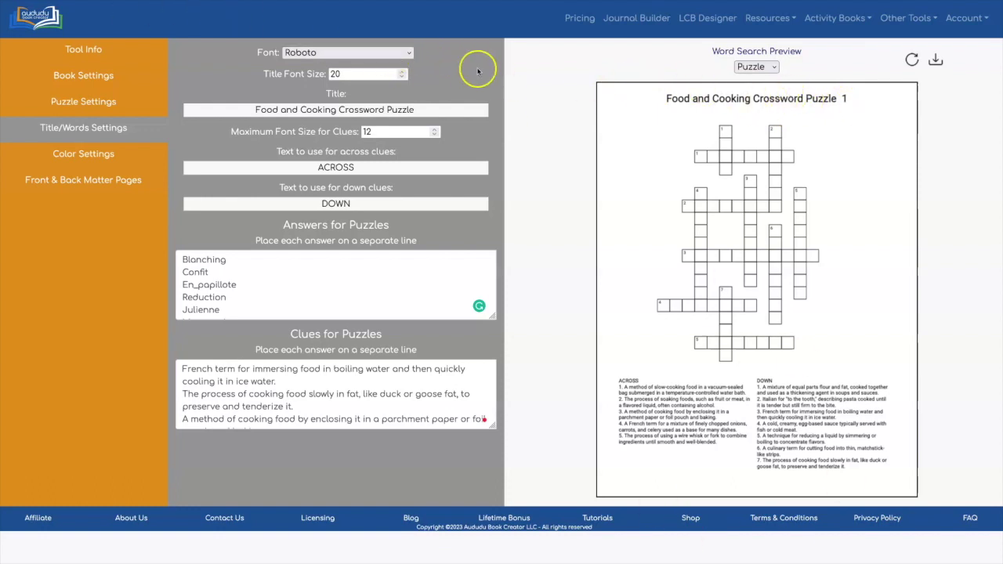
left_click(366, 53)
left_click(367, 73)
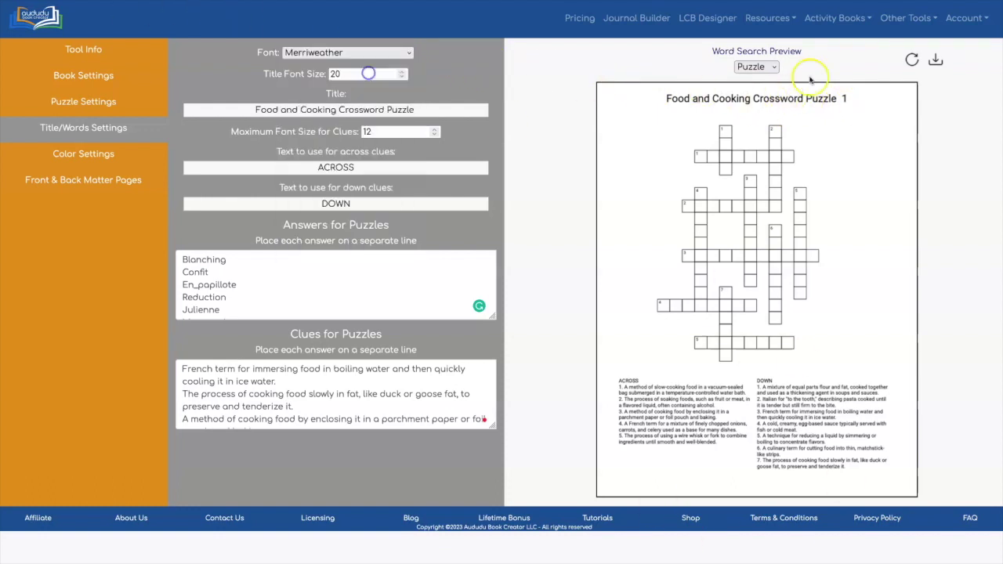
left_click(910, 59)
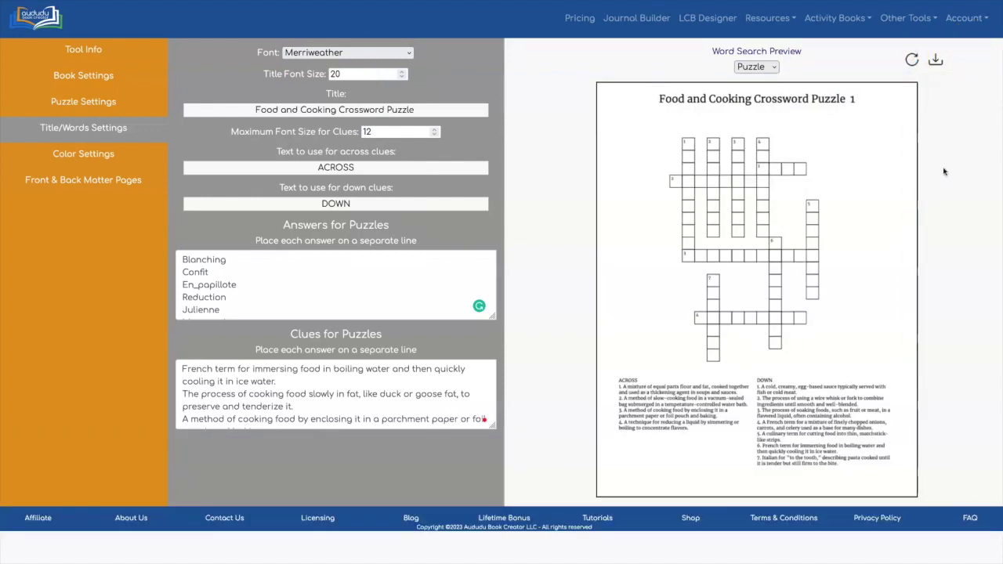
Glance at Account > Fonts, then cap clue text at size 12 and refresh.
left_click(963, 18)
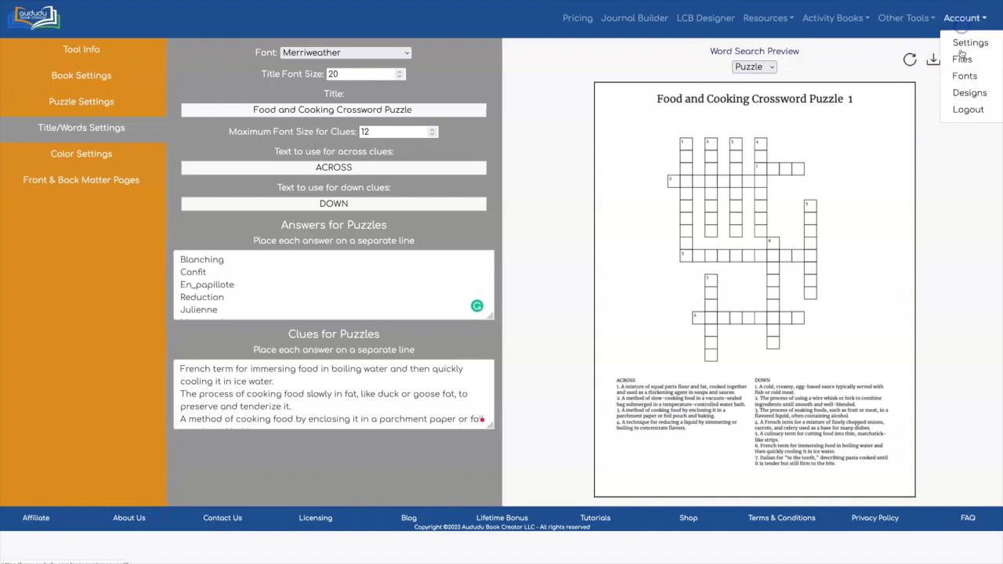
left_click(964, 77)
left_click(968, 167)
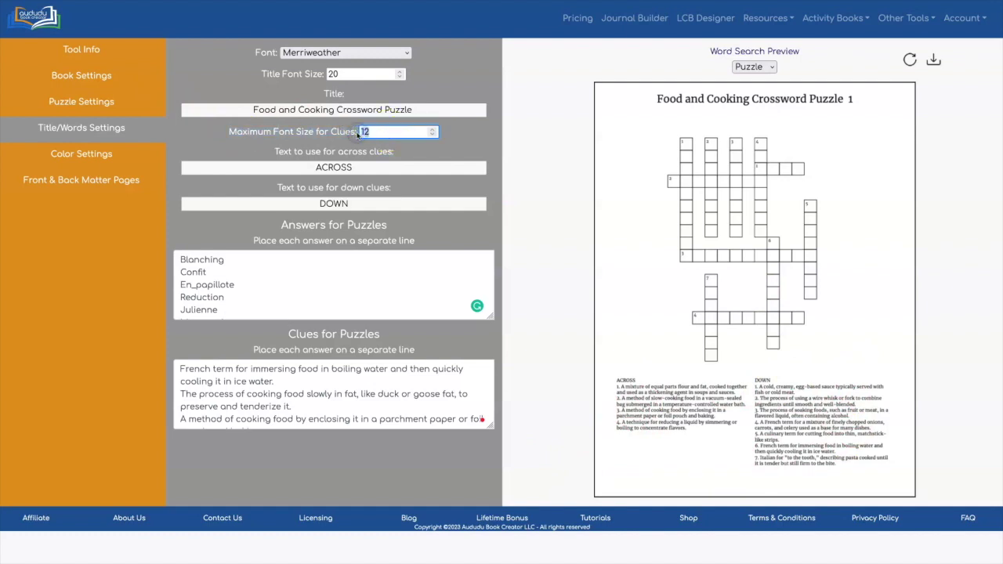
left_click(398, 131)
type("14")
left_click(527, 127)
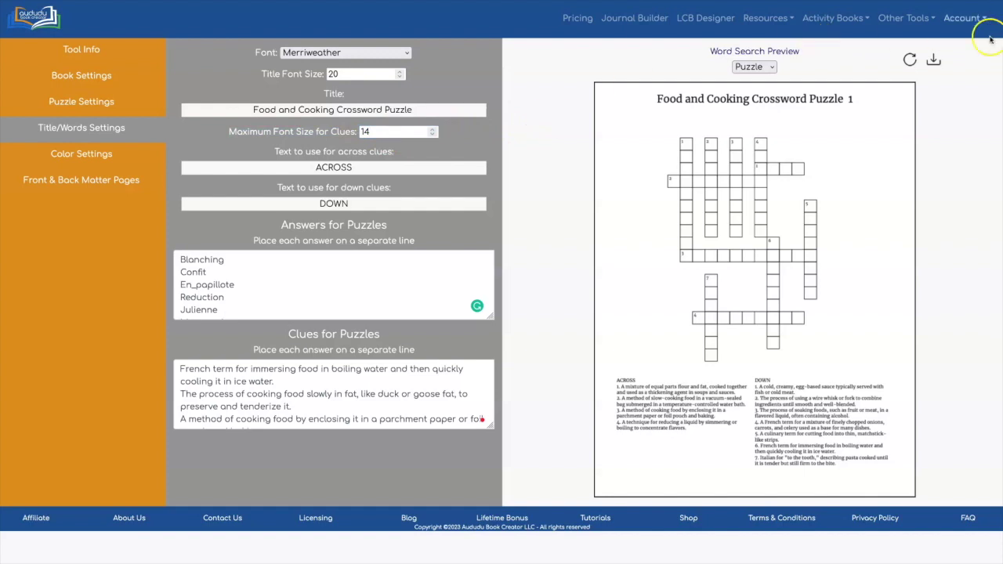
left_click(909, 59)
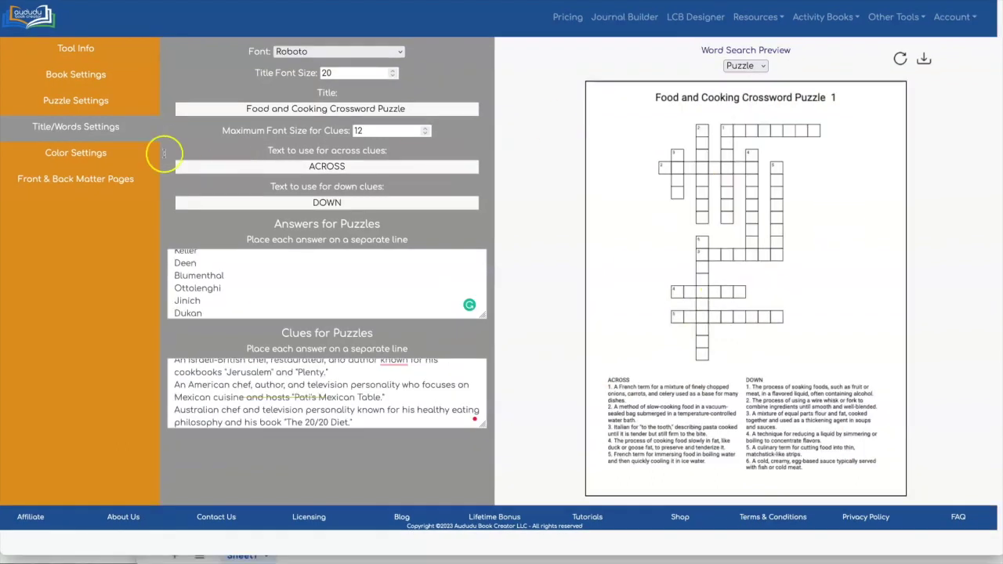
Set each puzzle to 50% of the page and refresh the preview.
left_click(103, 103)
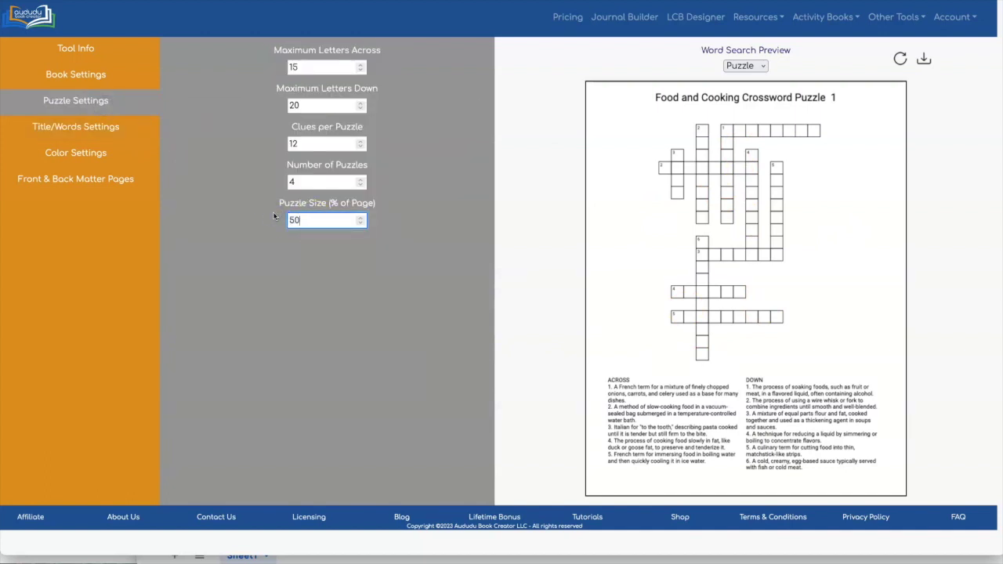
left_click(529, 144)
left_click(900, 59)
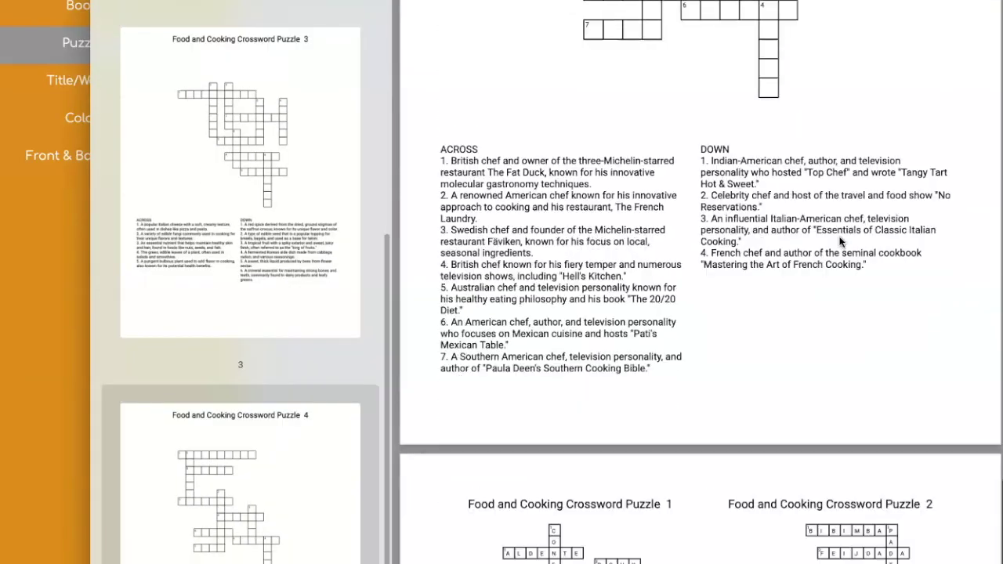
scroll(839, 241, "down", 5)
scroll(839, 241, "down", 3)
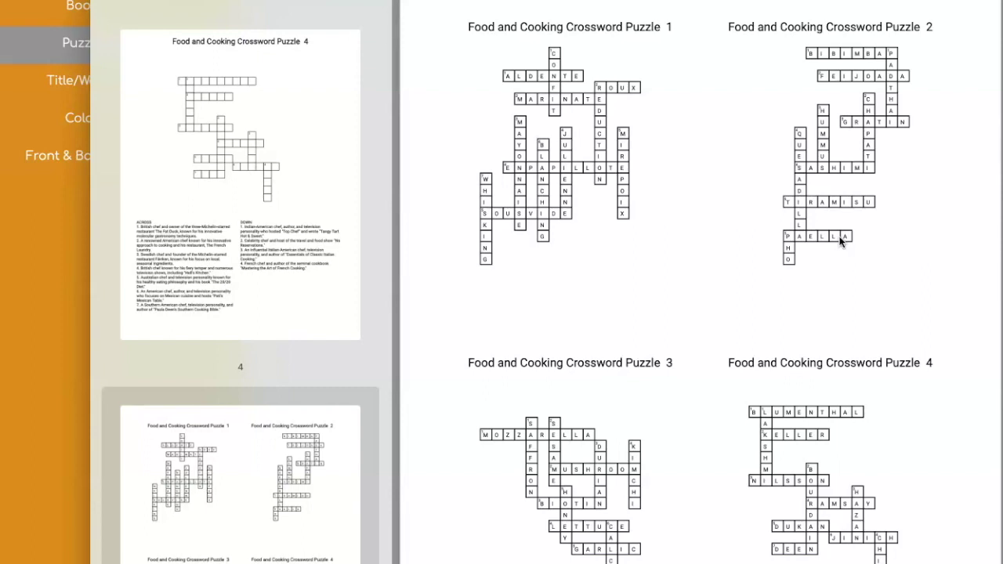
left_click(840, 240)
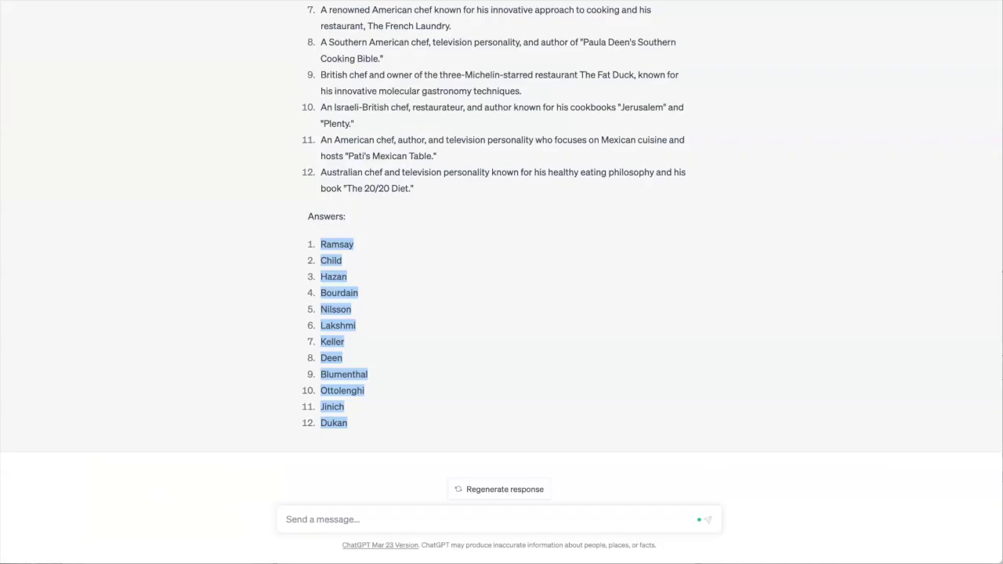
Ask ChatGPT 'Give me 10 titles and subtitles for this book.'.
left_click(452, 485)
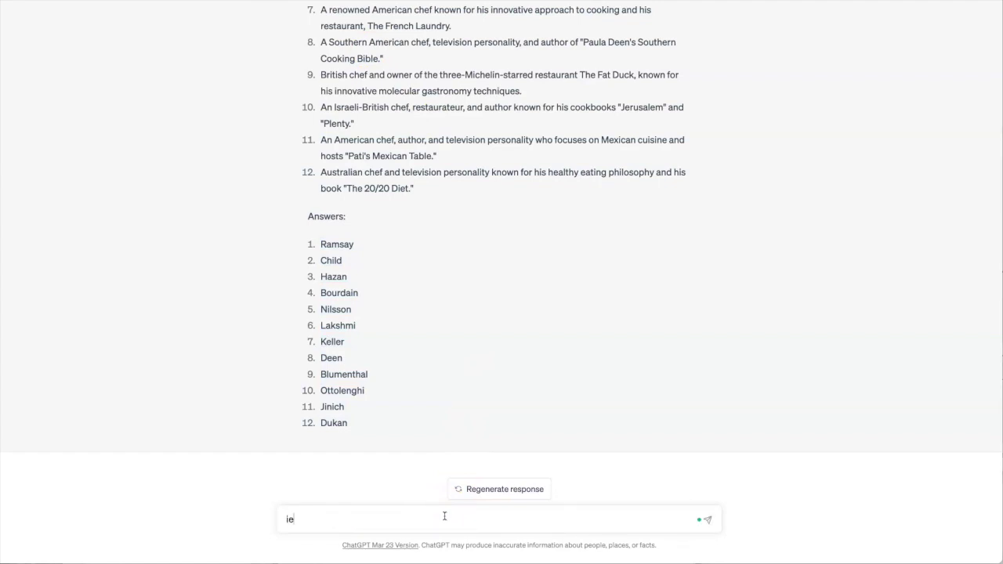
type("Give me ")
type("10 titles")
type(" and subtitles")
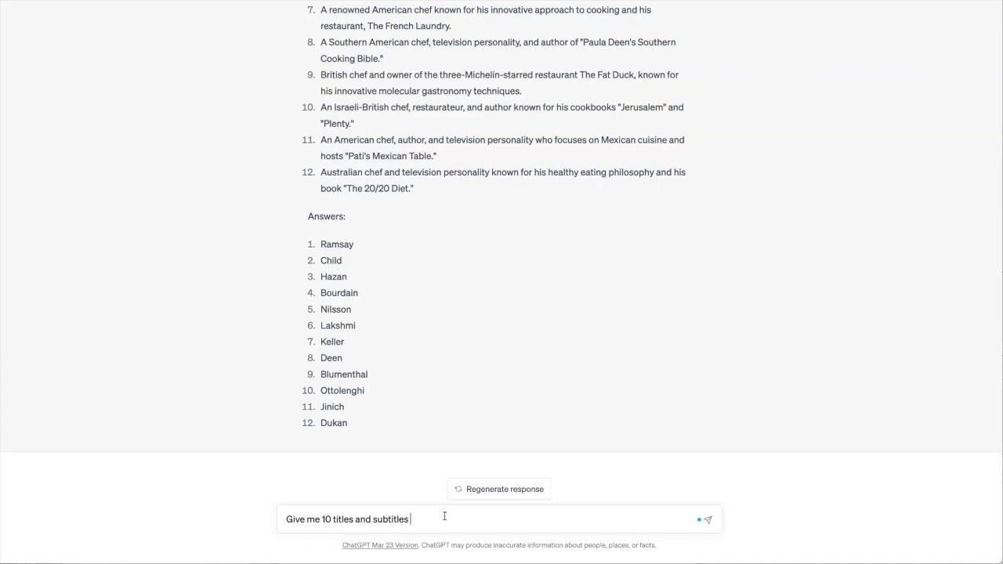
type(" for this book.")
key("Return")
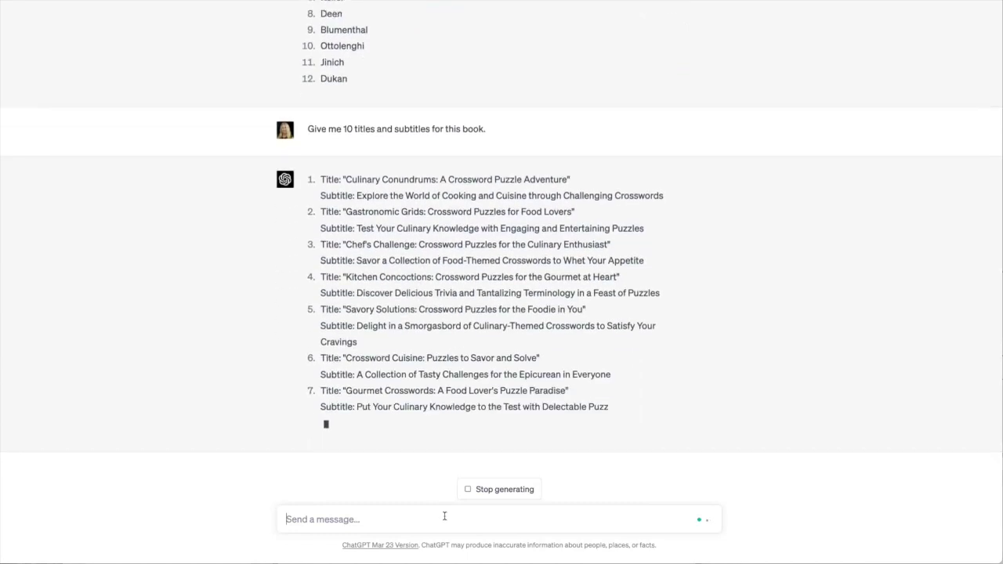